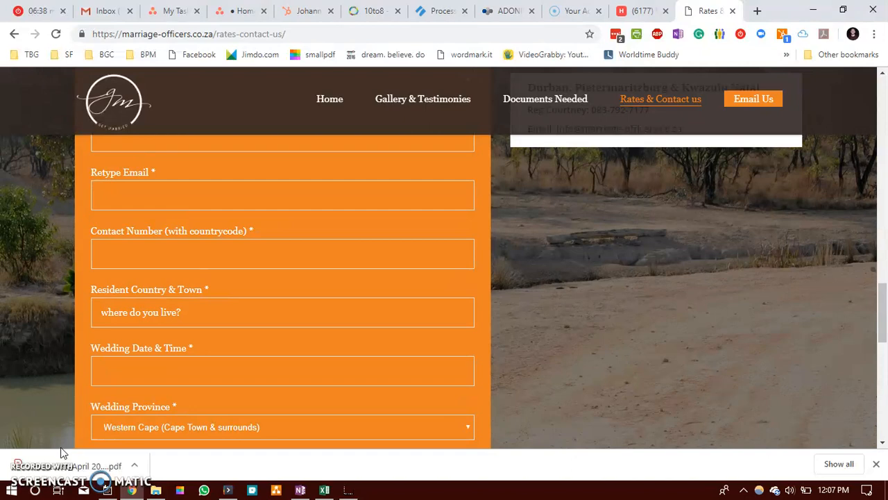
# - Review the fields of the wedding inquiry form on the Rates & Contact us page and switch to the received inquiry email
pyautogui.scroll(7, 195, 268)
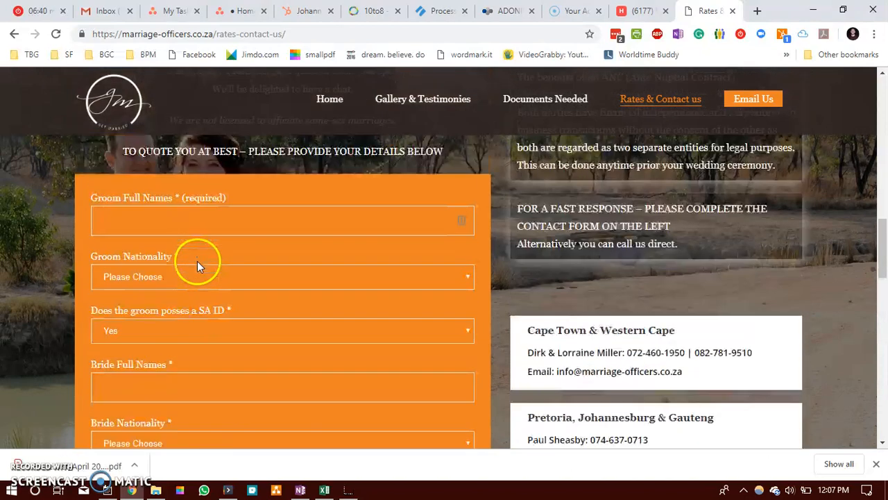
pyautogui.scroll(-9, 197, 261)
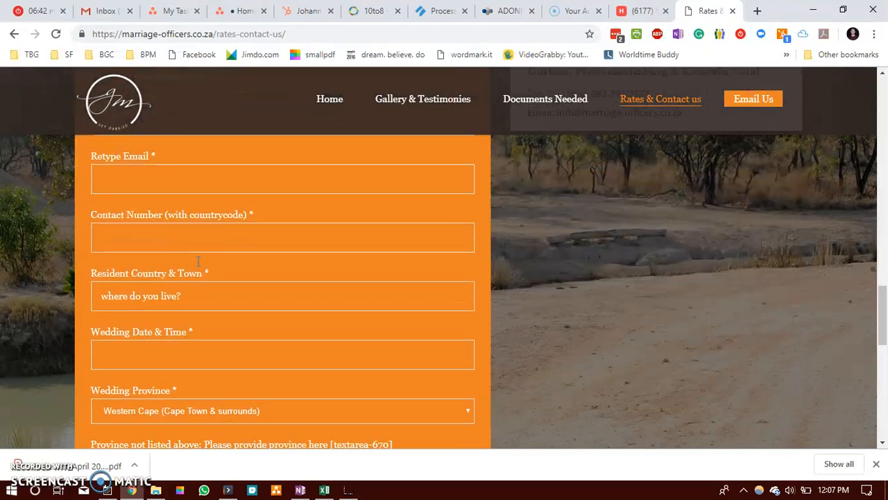
pyautogui.scroll(-3, 198, 261)
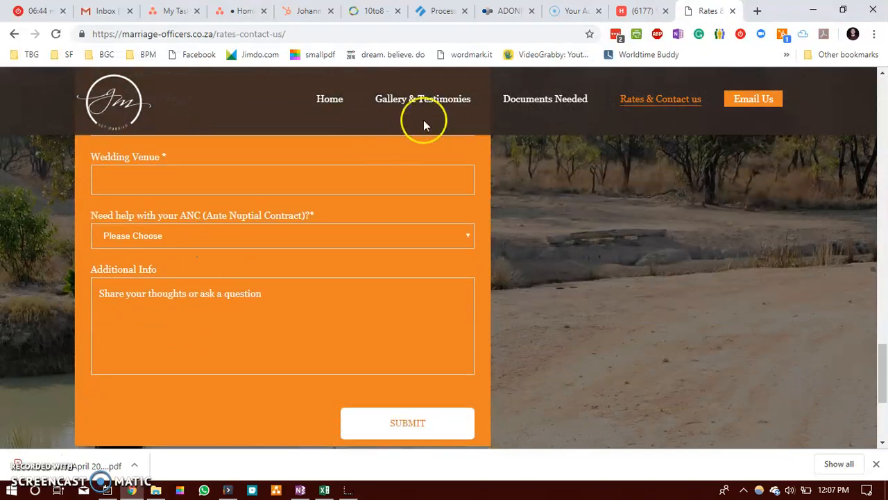
pyautogui.click(640, 13)
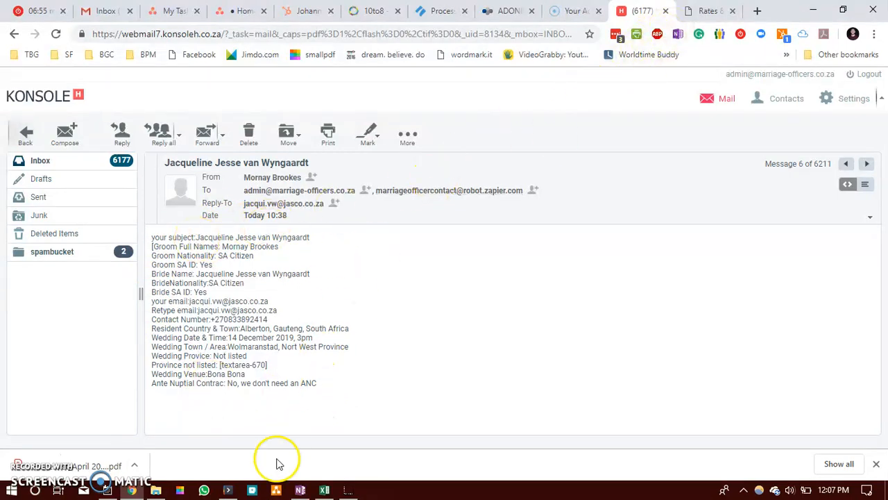
# - Switch to Shift and open the Zap "1. New Inquiry via website" from the Marriage Officer folder on the Zapier dashboard
pyautogui.click(229, 489)
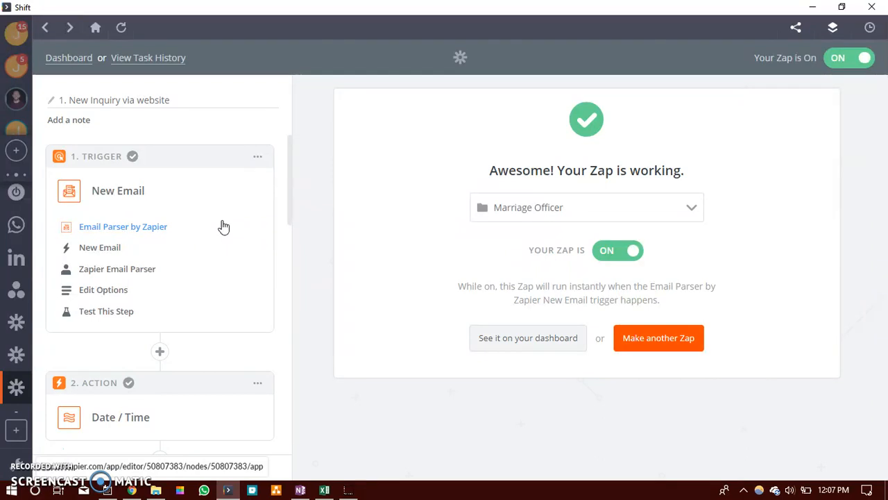
pyautogui.click(69, 64)
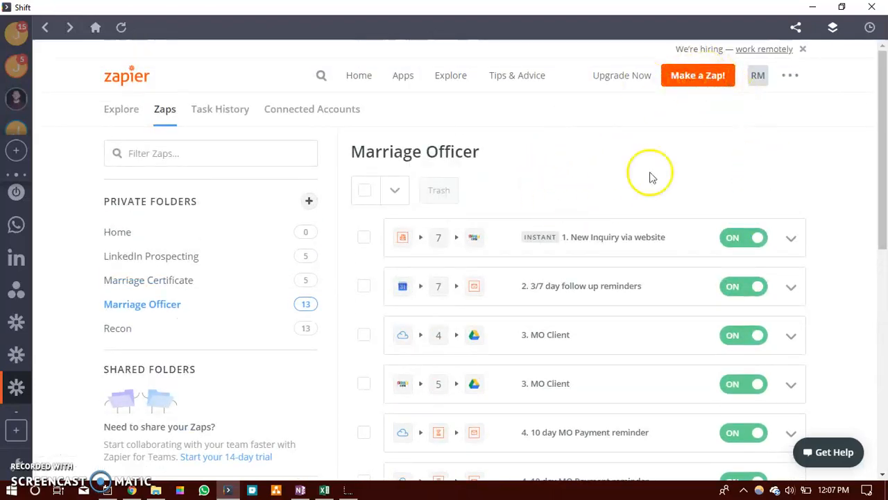
pyautogui.click(602, 237)
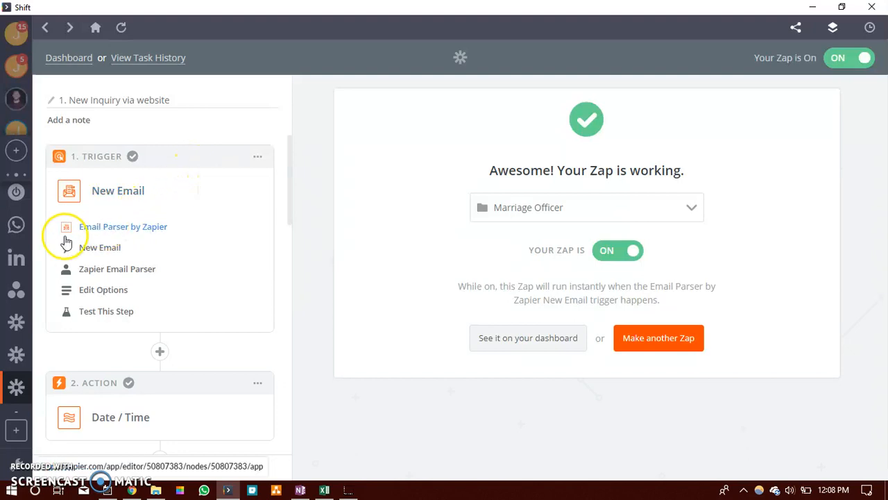
# - Search the available trigger apps for "email" from the Zap's Email Parser by Zapier trigger
pyautogui.click(110, 227)
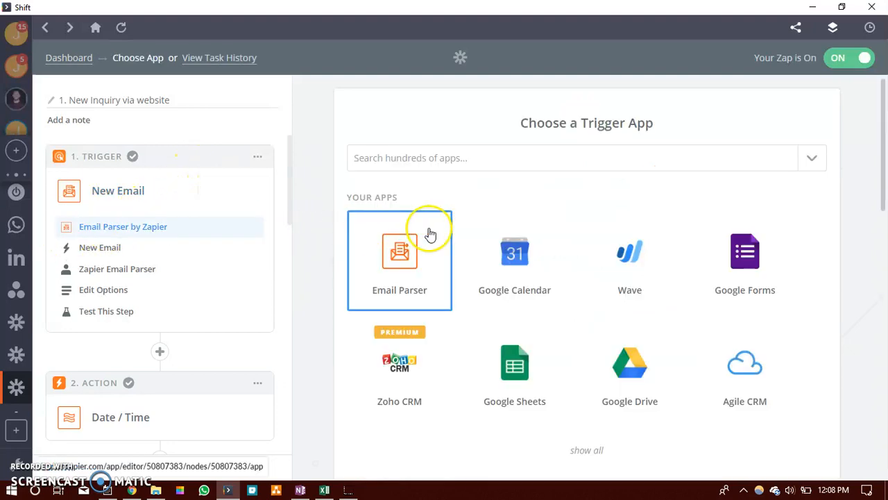
pyautogui.click(429, 155)
pyautogui.write('email')
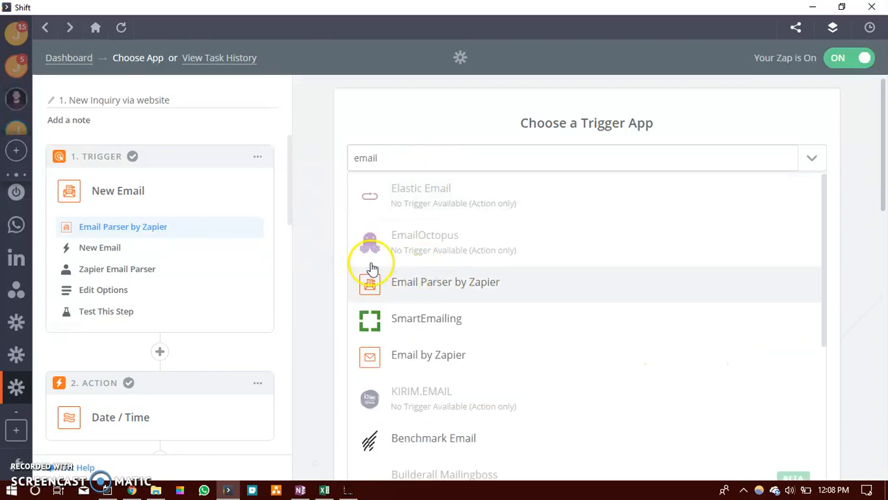
pyautogui.click(316, 242)
# - Open the Email Parser site from the New Email trigger and log in, authorizing Parser to access the Zapier account
pyautogui.click(98, 256)
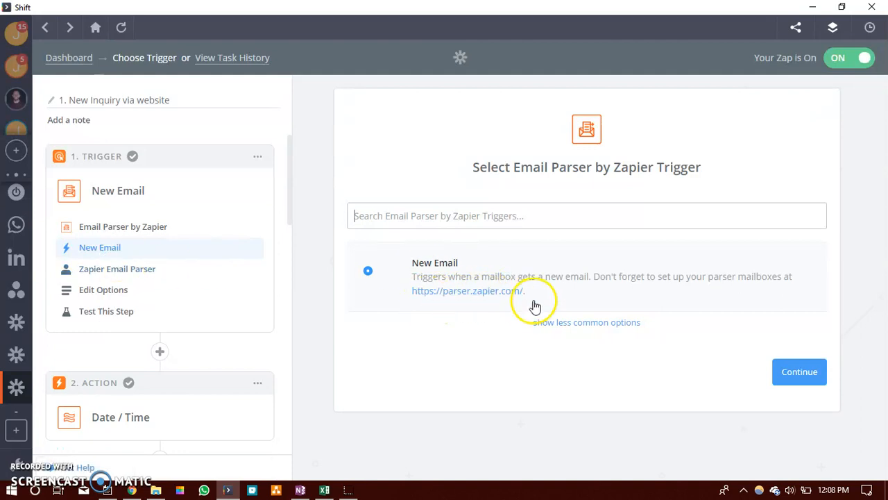
pyautogui.click(454, 292)
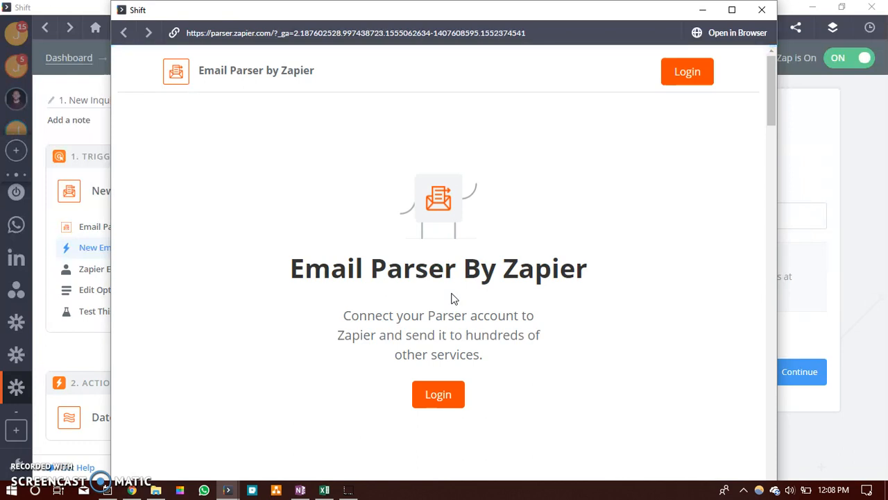
pyautogui.scroll(-2, 451, 298)
pyautogui.scroll(2, 453, 299)
pyautogui.scroll(-2, 451, 298)
pyautogui.click(452, 263)
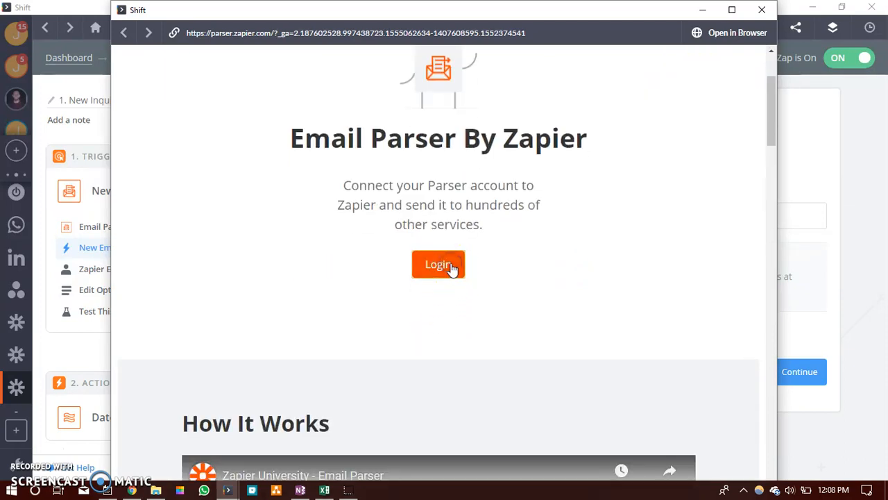
pyautogui.click(519, 331)
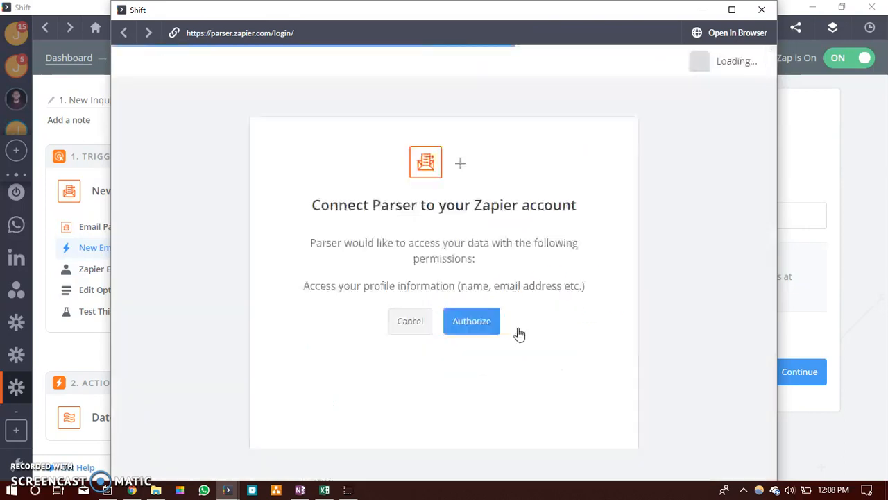
pyautogui.click(470, 321)
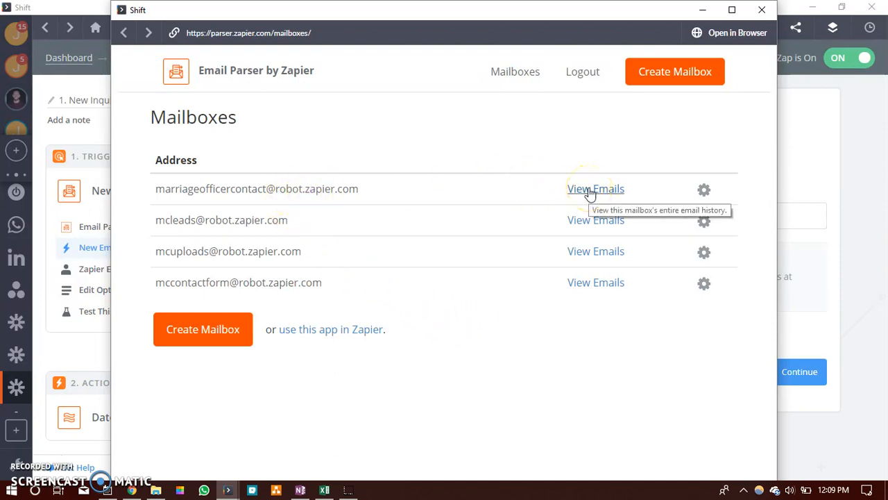
# - Check the marriageofficercontact mailbox's initial template, then examine the highlighted fields in its most recent parsed email
pyautogui.click(705, 193)
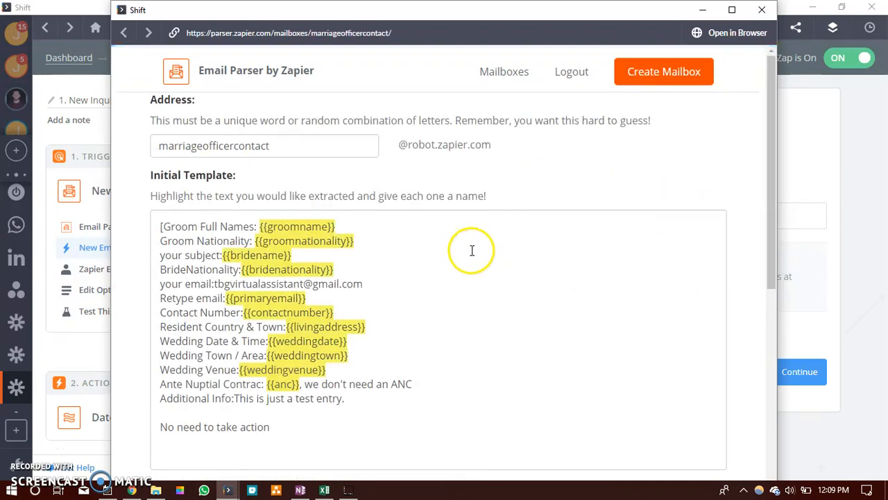
pyautogui.click(505, 73)
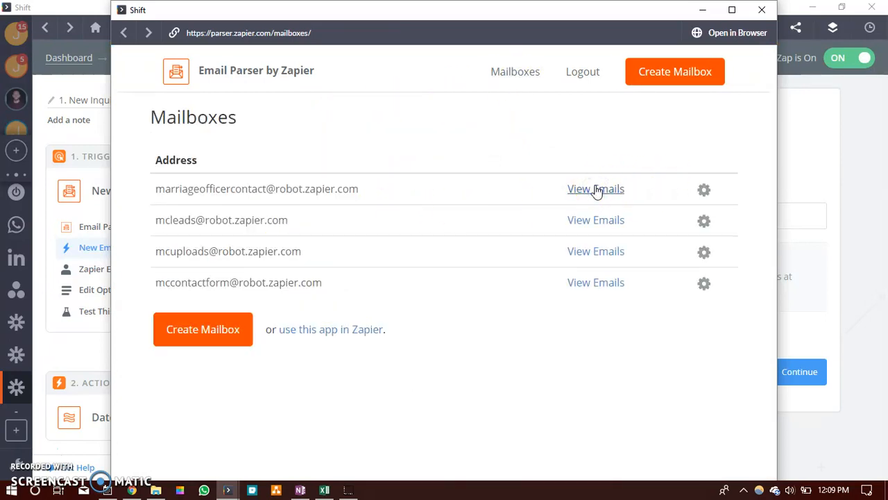
pyautogui.click(596, 190)
pyautogui.scroll(-1, 521, 231)
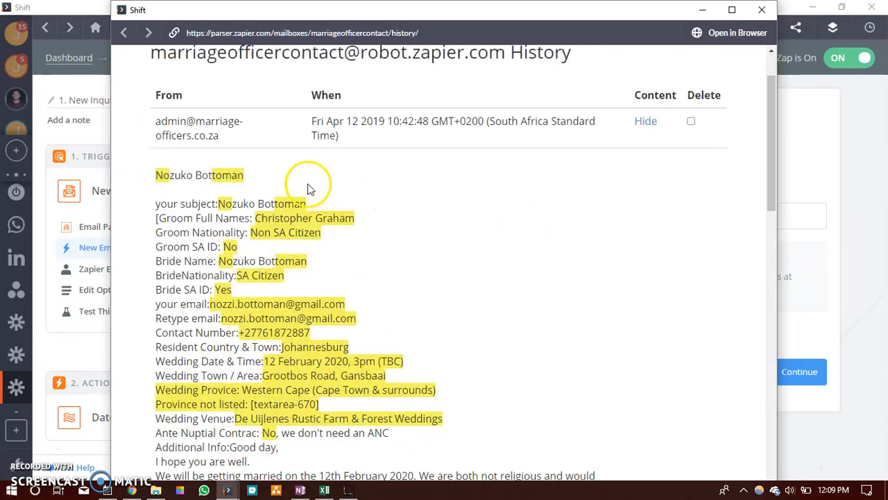
pyautogui.scroll(-1, 177, 204)
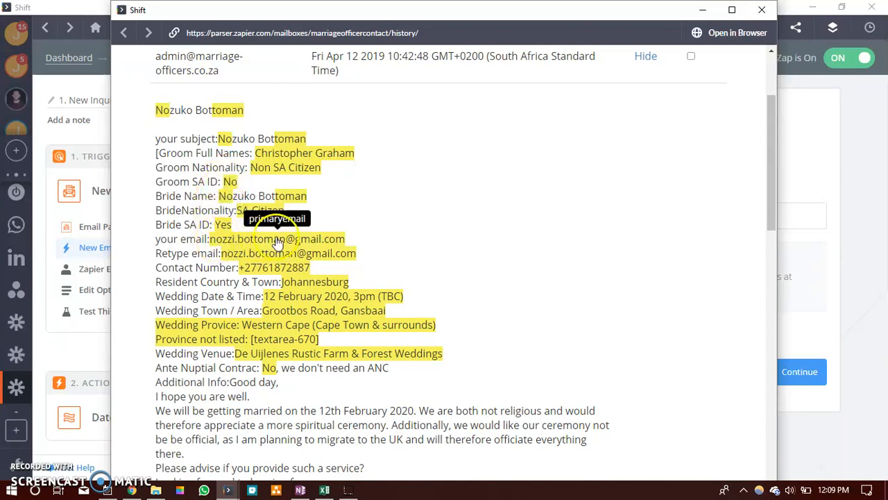
pyautogui.scroll(-1, 267, 253)
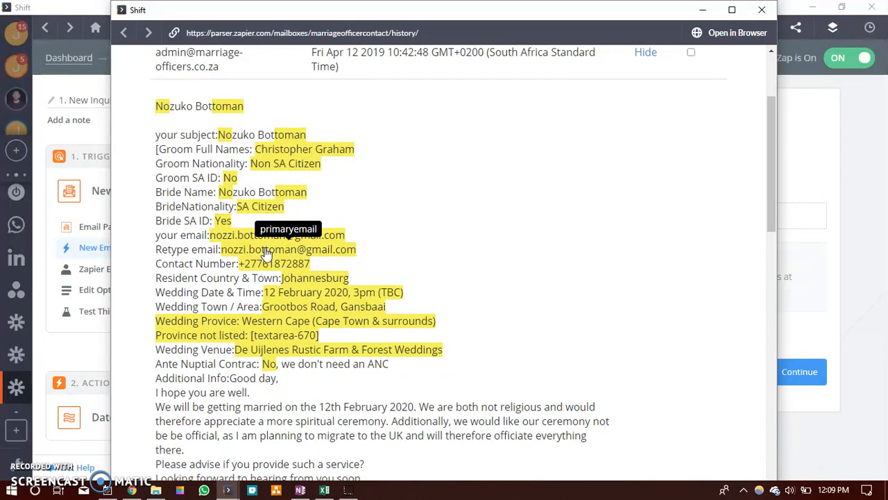
pyautogui.scroll(-2, 267, 253)
pyautogui.scroll(2, 267, 253)
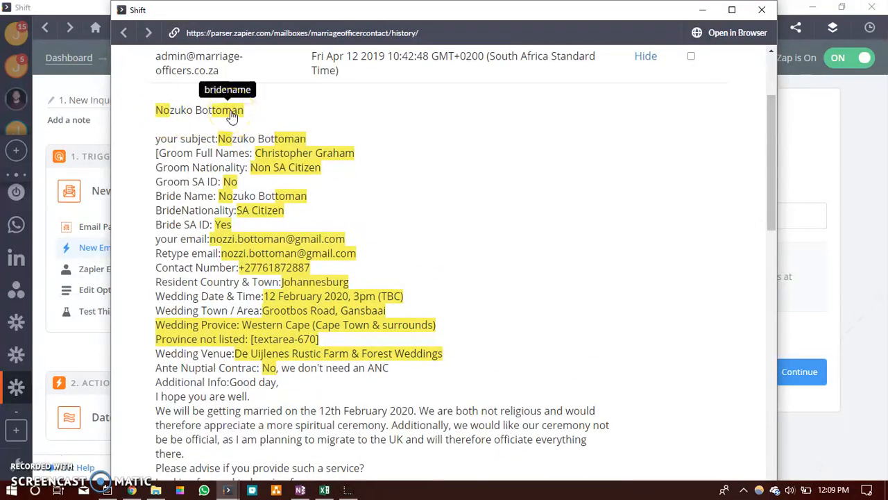
# - Look through the rest of the parsed email and the older messages in the marriageofficercontact mailbox history
pyautogui.click(321, 225)
pyautogui.scroll(-3, 322, 226)
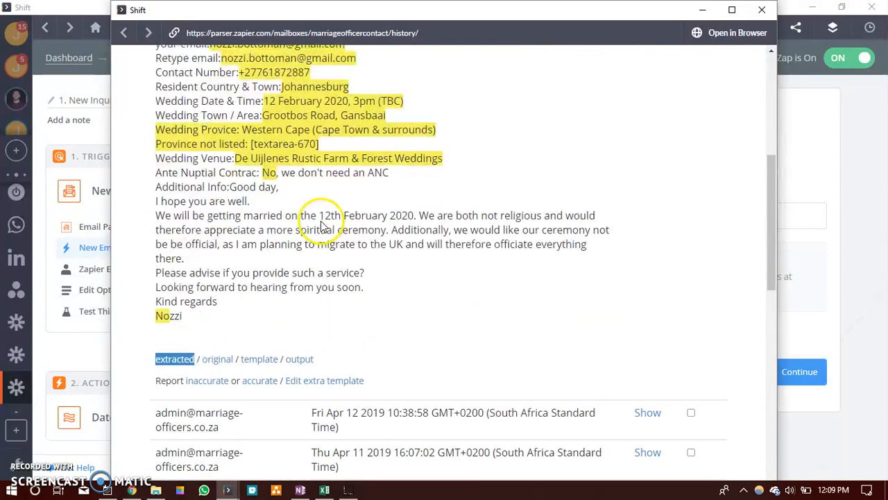
pyautogui.scroll(-3, 321, 221)
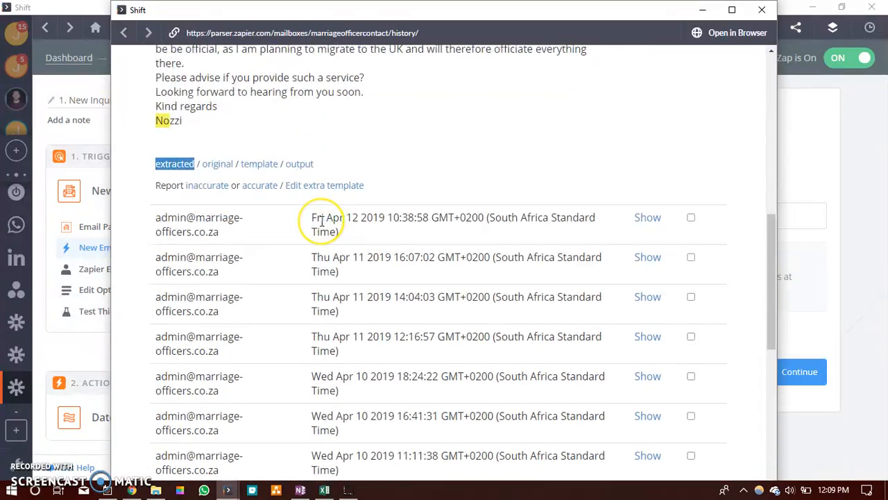
pyautogui.scroll(2, 321, 220)
pyautogui.scroll(4, 321, 222)
pyautogui.scroll(-1, 320, 221)
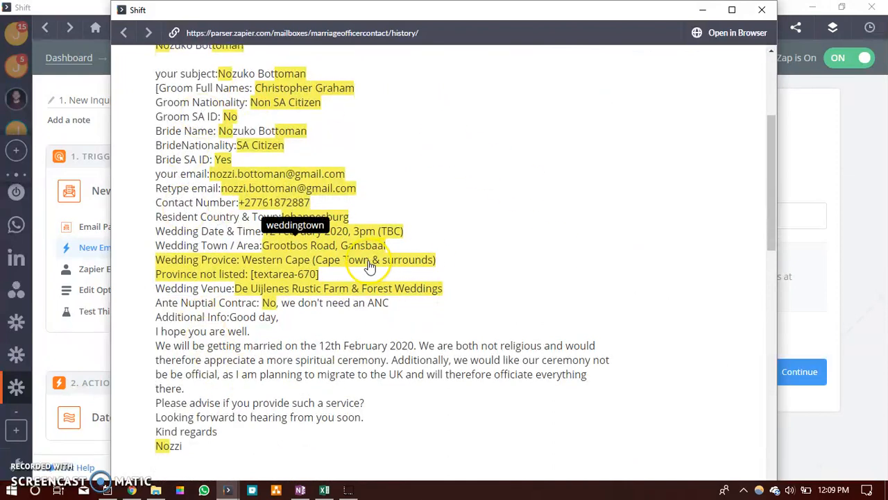
pyautogui.scroll(3, 370, 267)
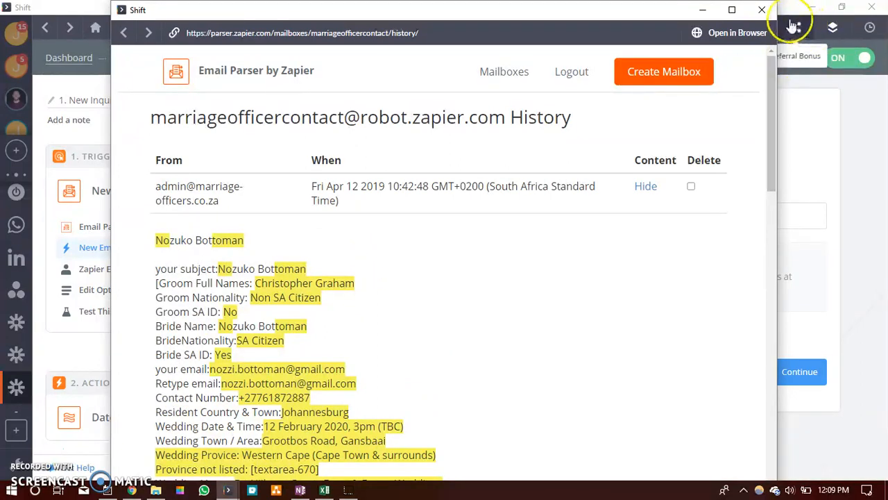
# - Return to the mailbox history window and highlight the mailbox's full email address in the heading
pyautogui.click(791, 11)
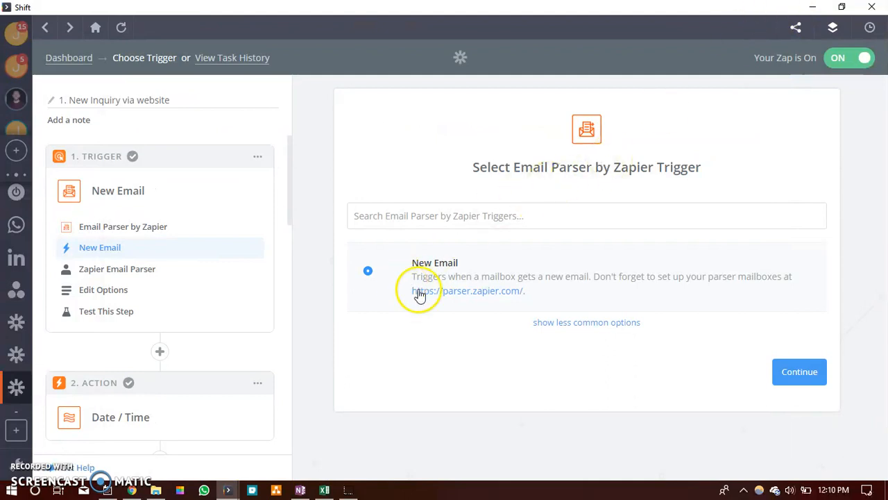
pyautogui.hotkey('alt', 'Tab')
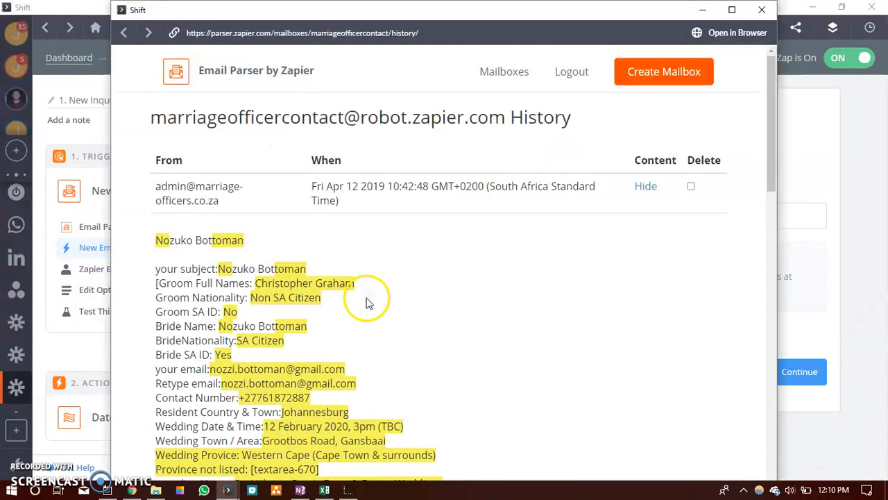
pyautogui.moveTo(266, 209); pyautogui.dragTo(197, 201)
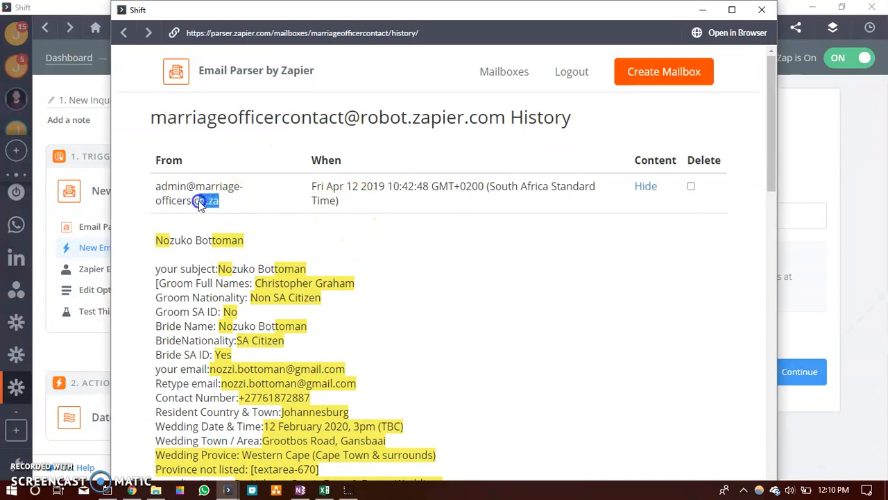
pyautogui.moveTo(505, 118); pyautogui.dragTo(179, 120)
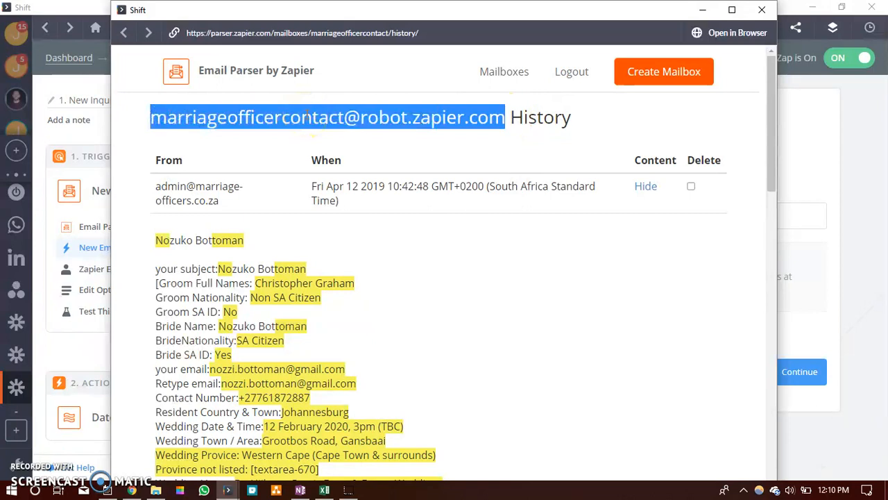
# - Open the marriageofficercontact mailbox's settings from the mailbox list and highlight the name in its address field
pyautogui.click(501, 71)
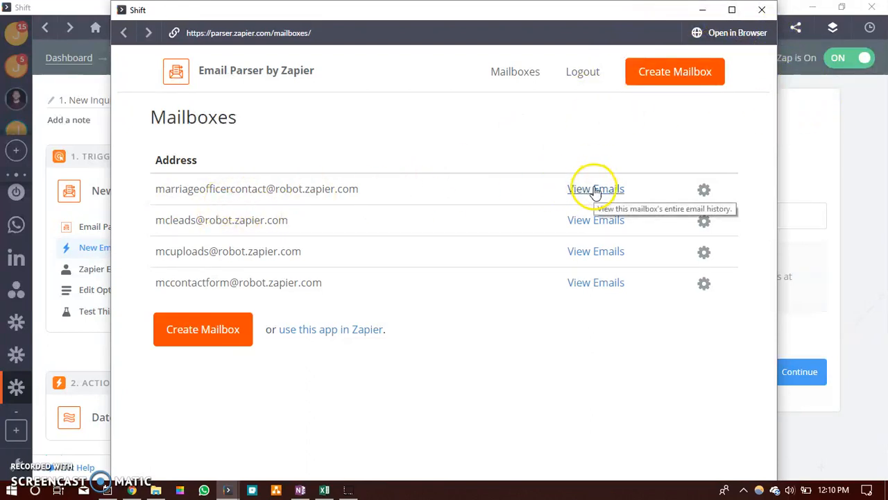
pyautogui.click(704, 193)
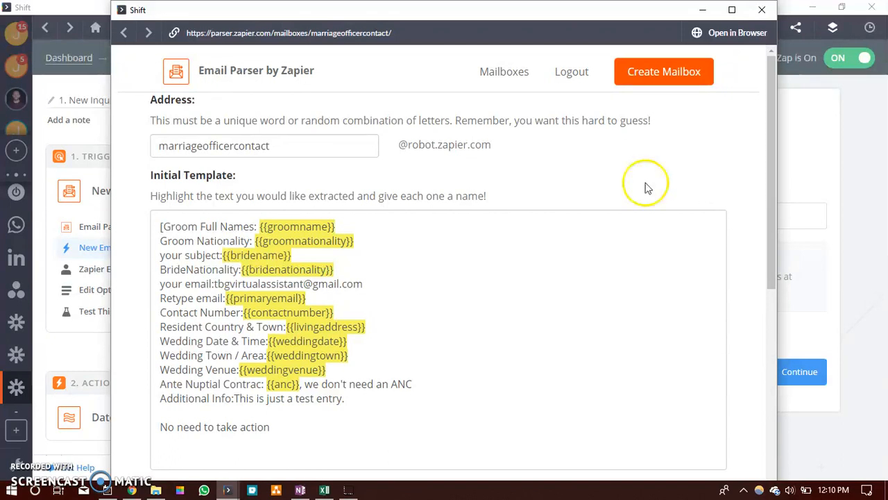
pyautogui.click(373, 144)
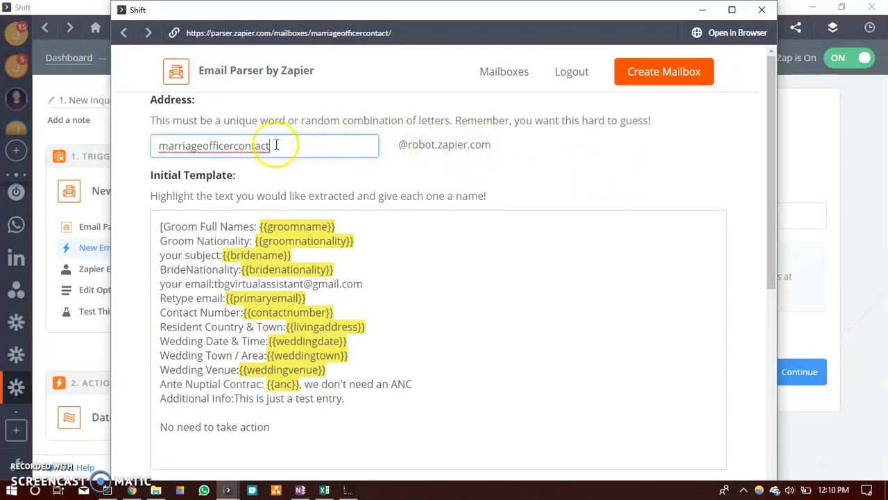
pyautogui.moveTo(280, 145); pyautogui.dragTo(155, 146)
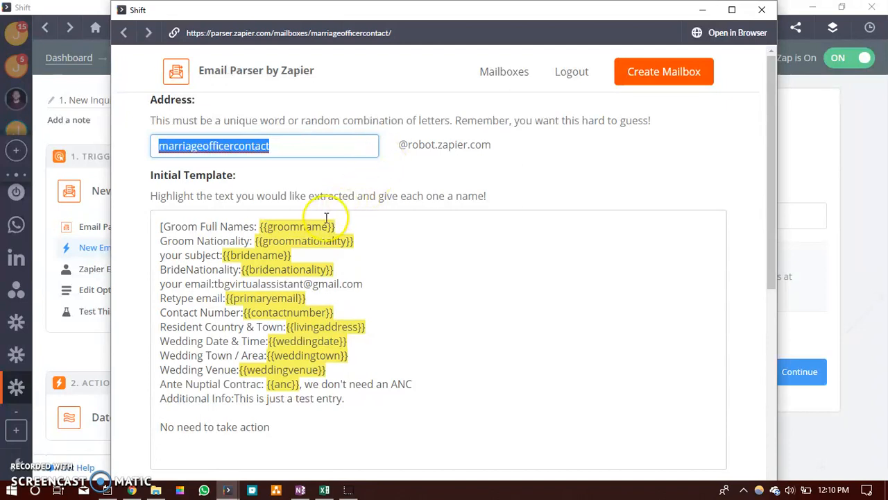
# - Try to mark the word "ANC" on the template's Ante Nuptial line as an extracted field named anc
pyautogui.scroll(-3, 373, 234)
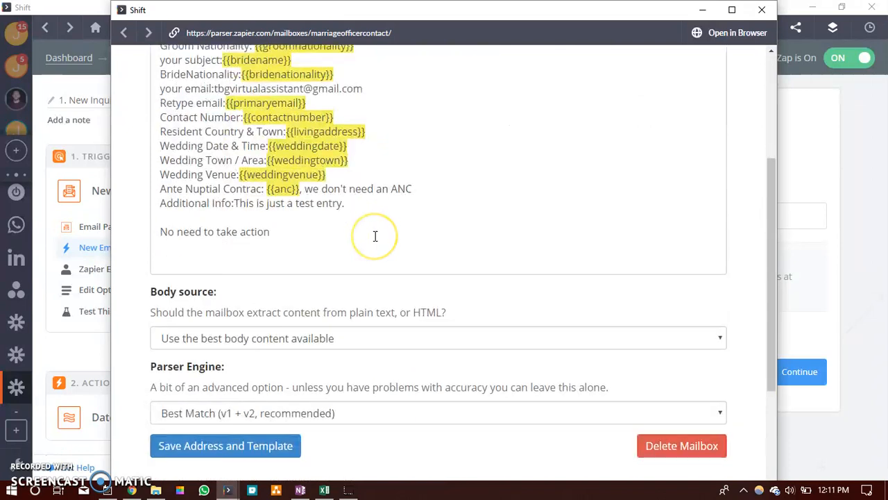
pyautogui.scroll(1, 378, 240)
pyautogui.doubleClick(401, 254)
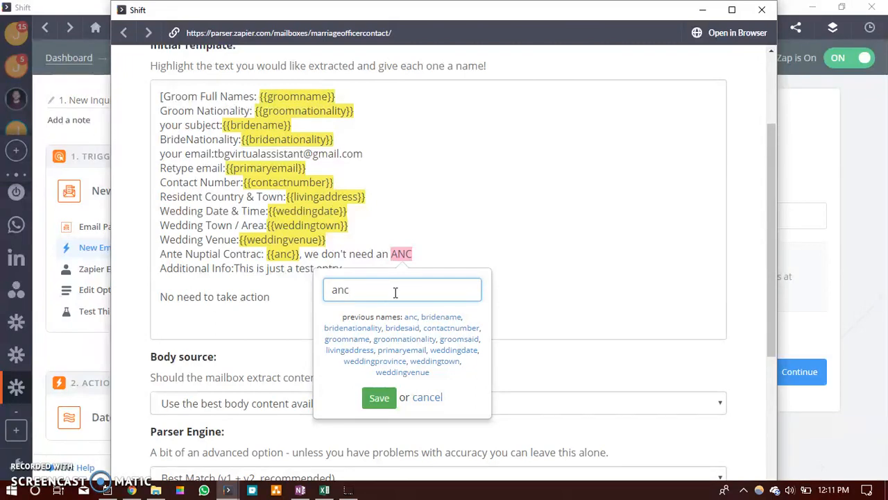
pyautogui.click(430, 398)
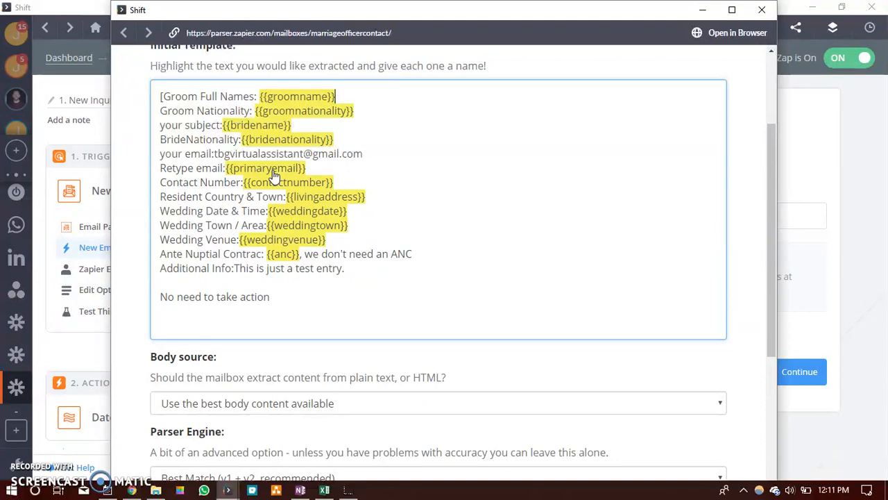
# - Open the extra template dated Feb. 19, 2019, 7:37 a.m. from the mailbox's template list and look through its extracted fields
pyautogui.scroll(-4, 324, 273)
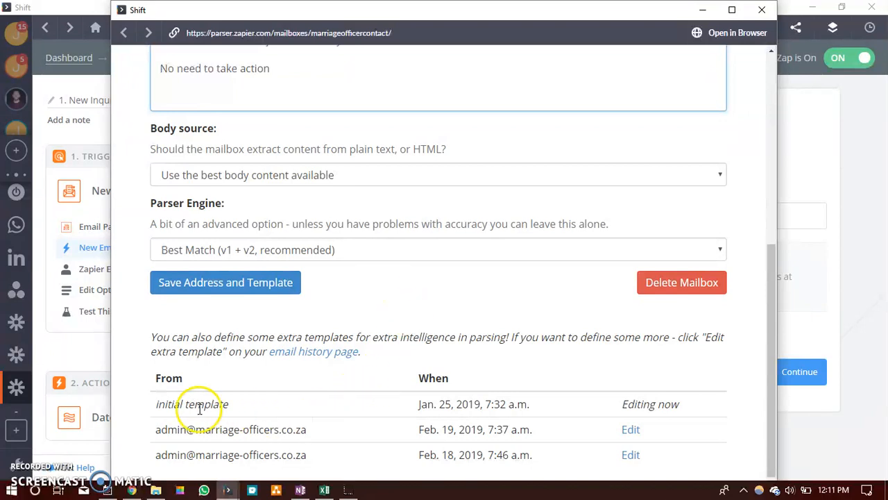
pyautogui.scroll(3, 419, 180)
pyautogui.scroll(-3, 396, 170)
pyautogui.scroll(3, 395, 125)
pyautogui.scroll(-3, 395, 97)
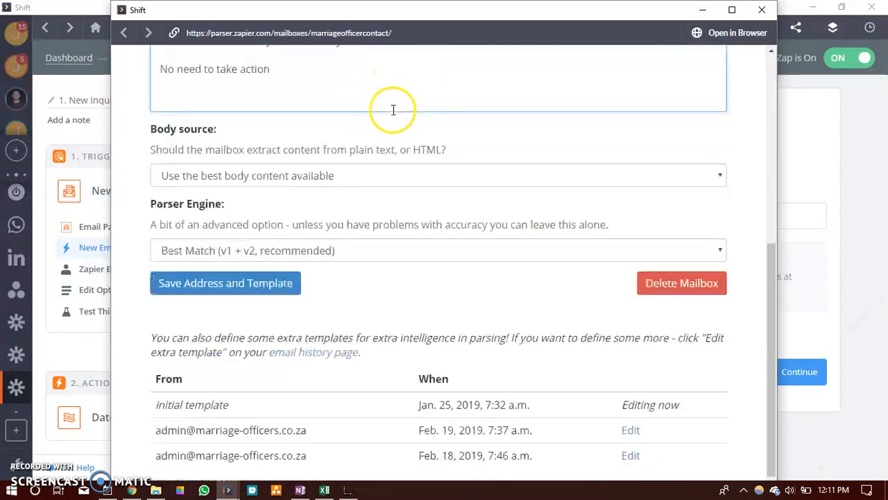
pyautogui.click(631, 430)
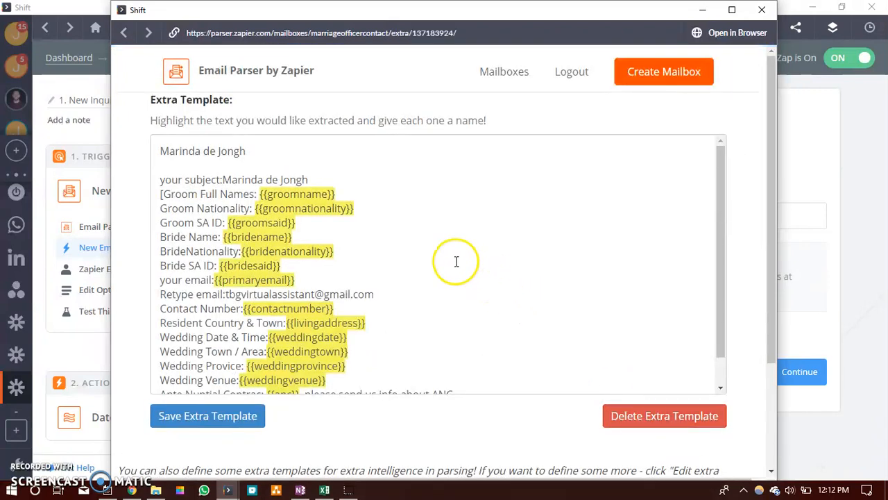
pyautogui.scroll(-1, 428, 240)
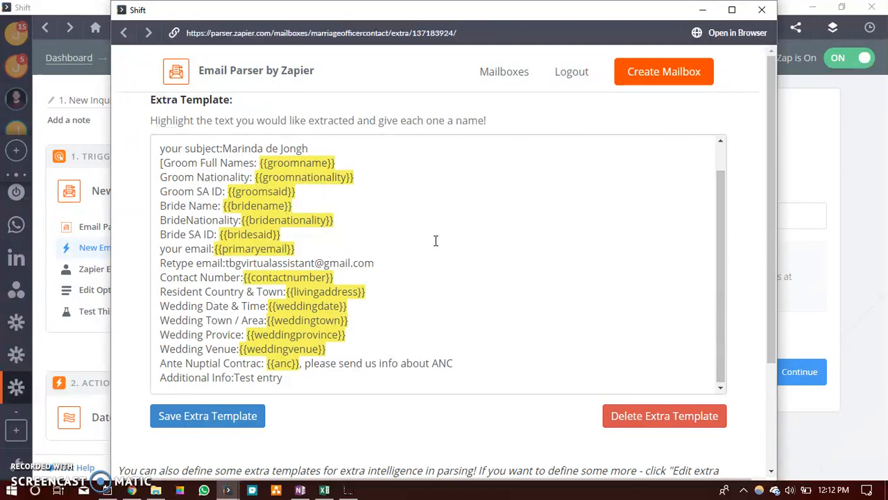
pyautogui.scroll(-2, 439, 245)
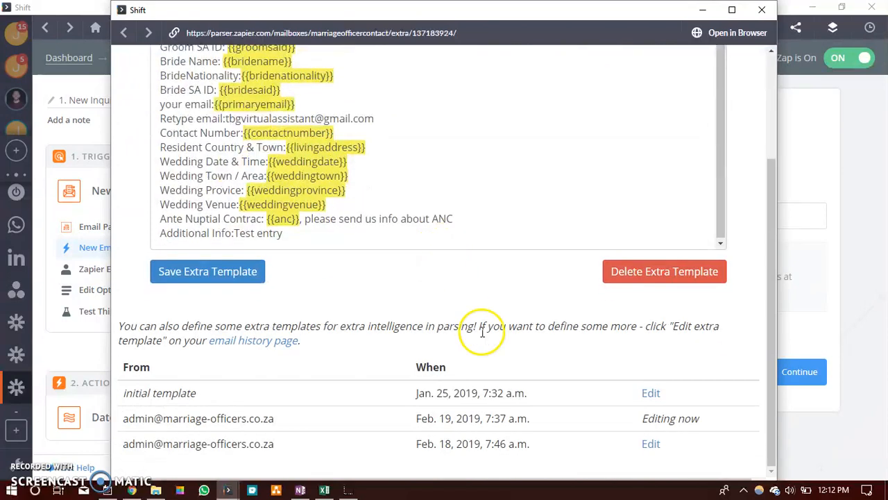
# - Open the extra template dated Feb. 18, 2019, 7:46 a.m., look through its extracted fields and close the parser window
pyautogui.click(651, 444)
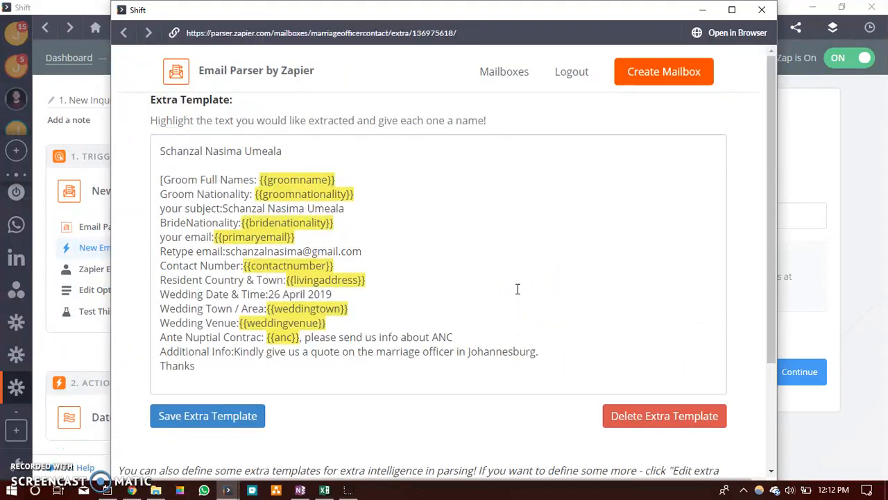
pyautogui.scroll(-2, 516, 289)
pyautogui.scroll(2, 517, 289)
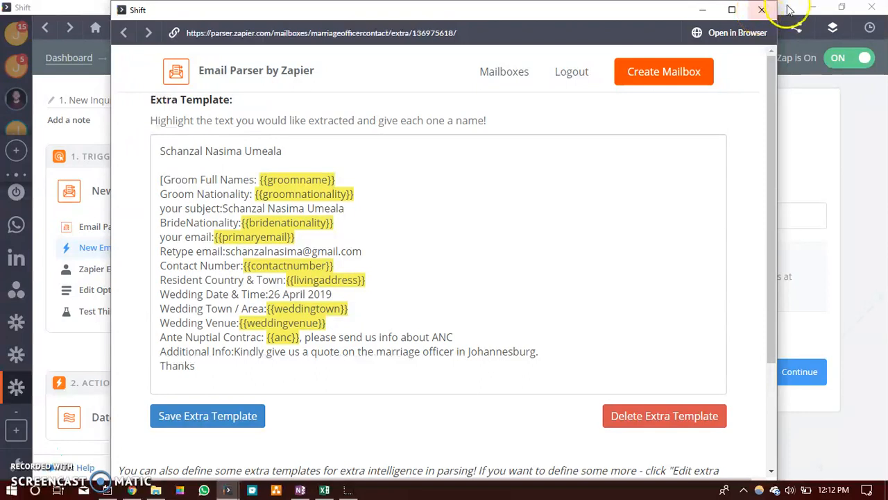
pyautogui.click(761, 11)
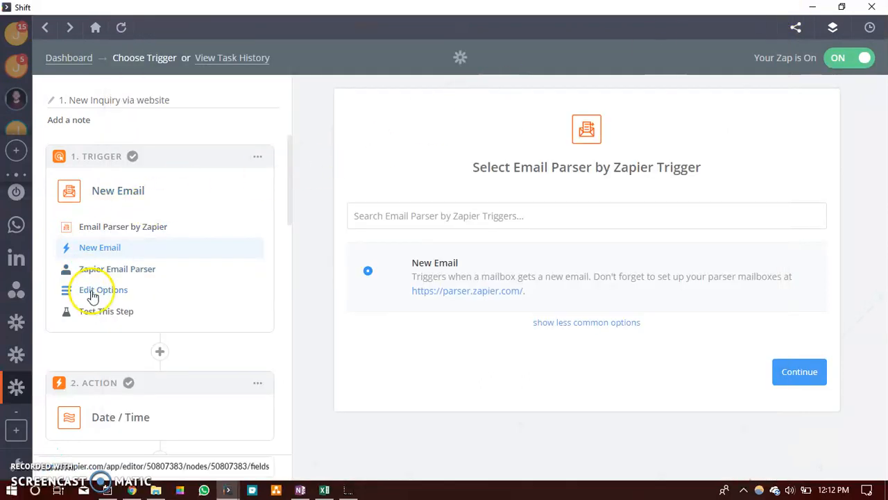
pyautogui.click(92, 295)
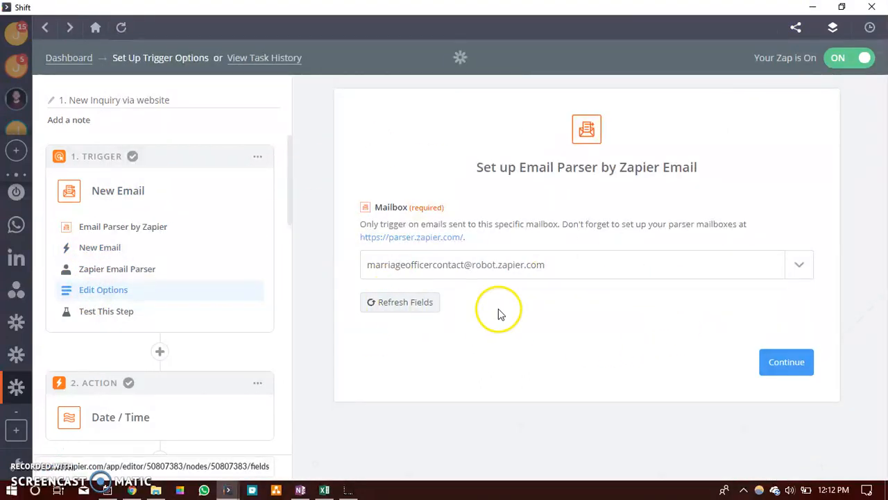
pyautogui.click(800, 269)
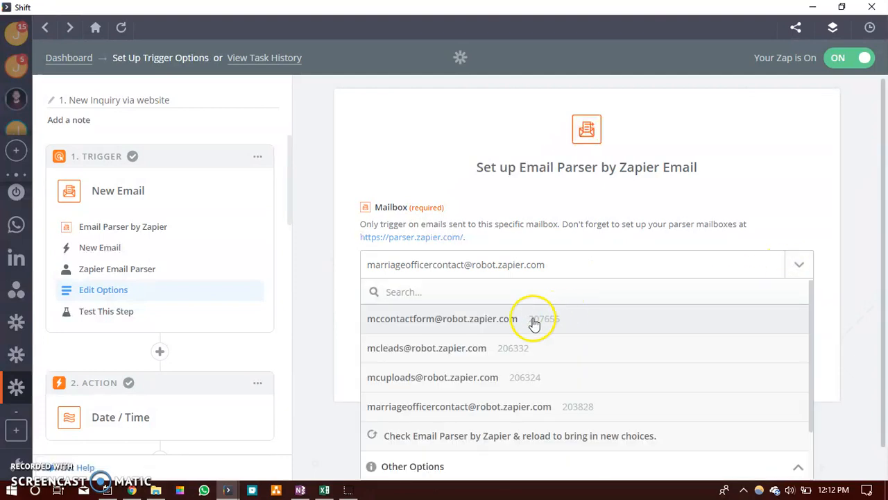
pyautogui.click(321, 290)
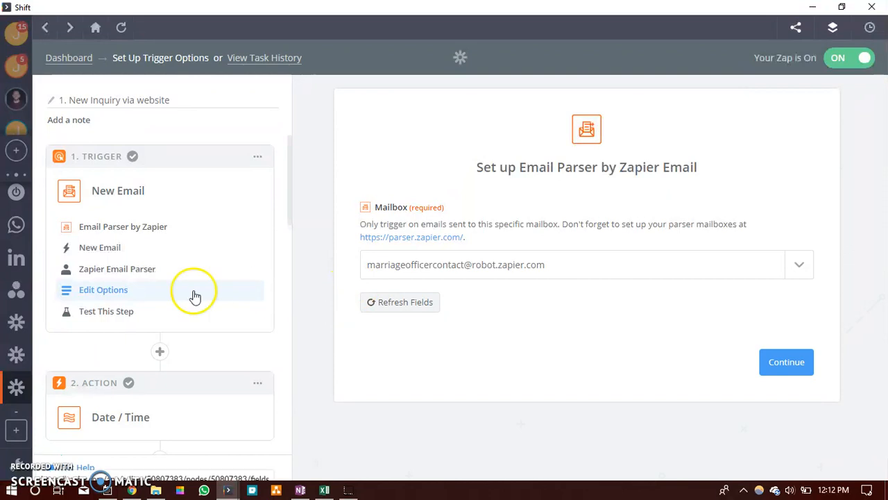
# - Show the sample emails pulled in for testing the New Email trigger
pyautogui.scroll(-1, 180, 297)
pyautogui.scroll(-3, 180, 297)
pyautogui.click(101, 181)
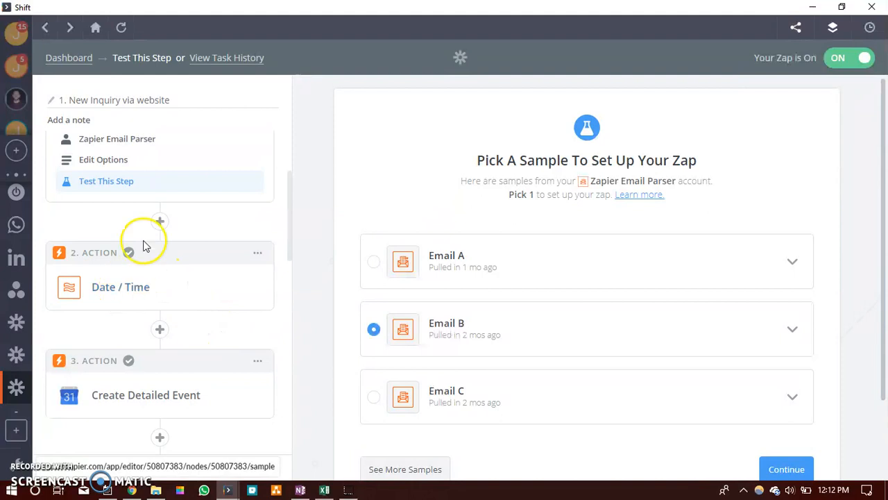
# - Open the template of the step 2 Date / Time action and review its input, format and timezone settings
pyautogui.scroll(-2, 153, 240)
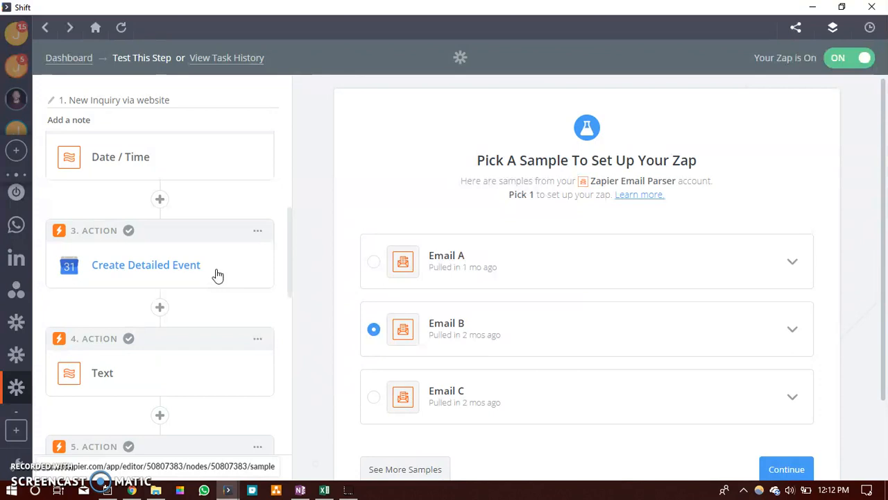
pyautogui.scroll(1, 208, 270)
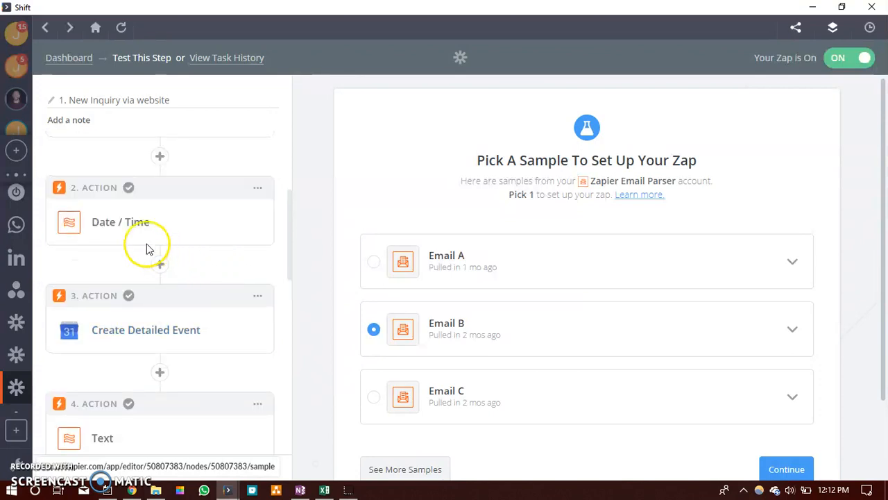
pyautogui.click(127, 229)
pyautogui.click(116, 308)
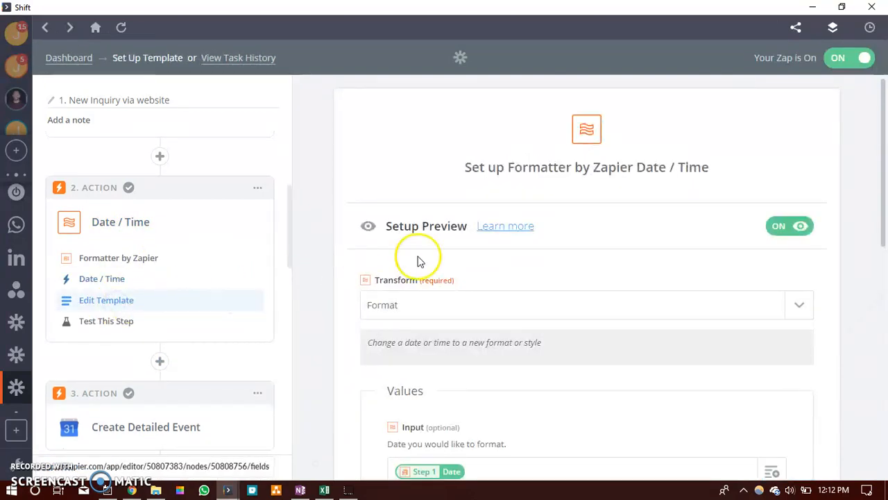
pyautogui.scroll(-3, 435, 258)
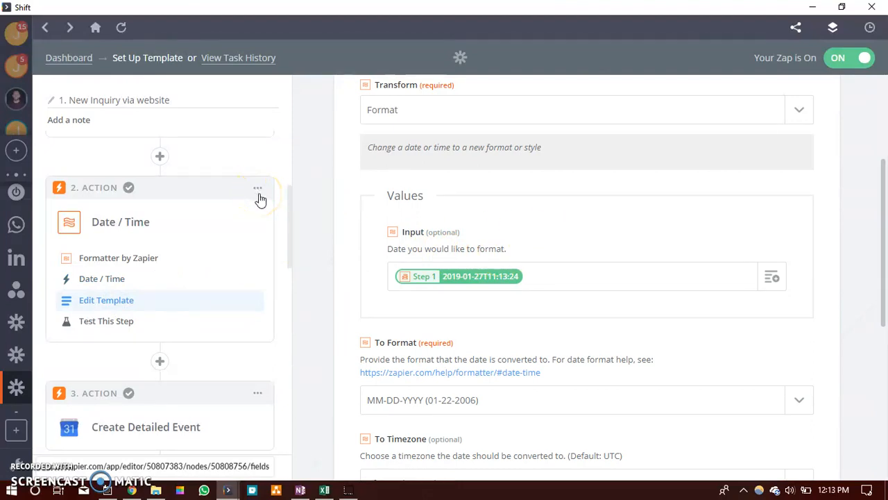
pyautogui.scroll(-4, 354, 255)
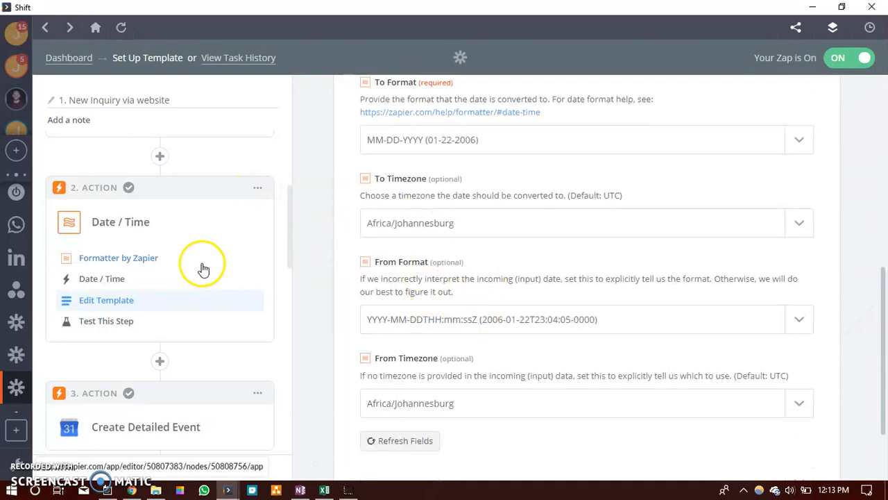
# - Open the template of the step 4 Text action and review its input, separator and segment index
pyautogui.scroll(-2, 198, 265)
pyautogui.scroll(-3, 142, 297)
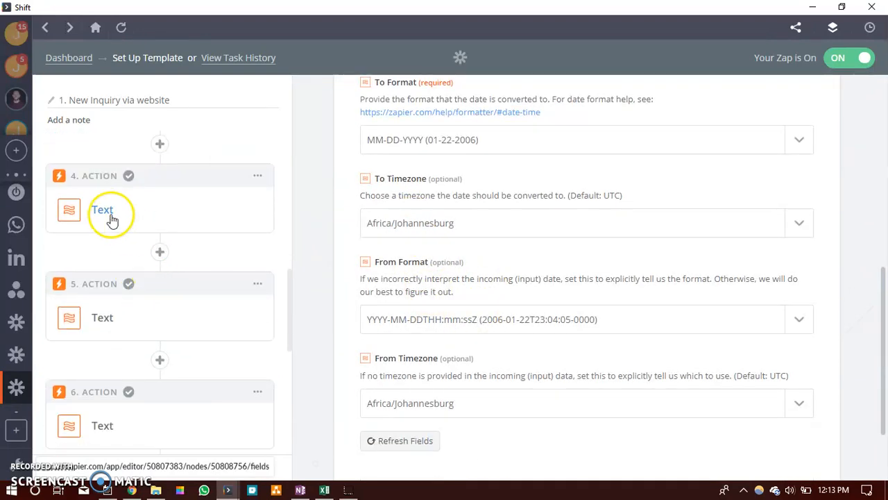
pyautogui.click(111, 288)
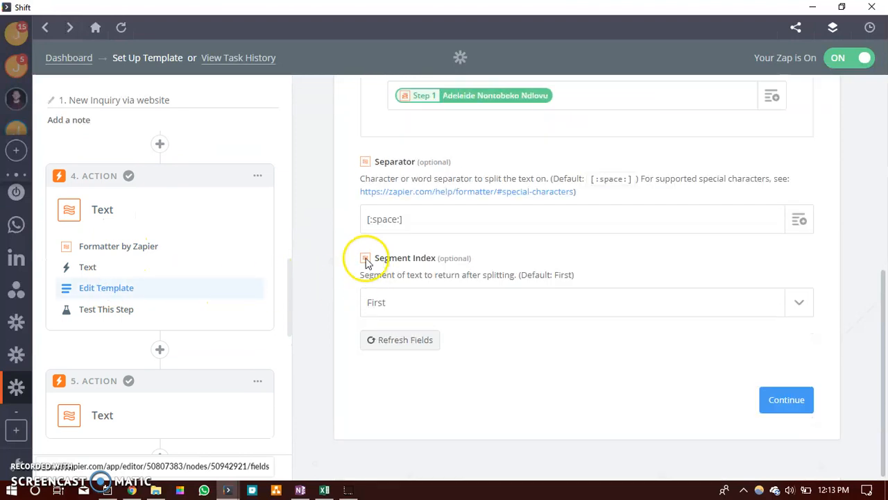
pyautogui.scroll(2, 374, 254)
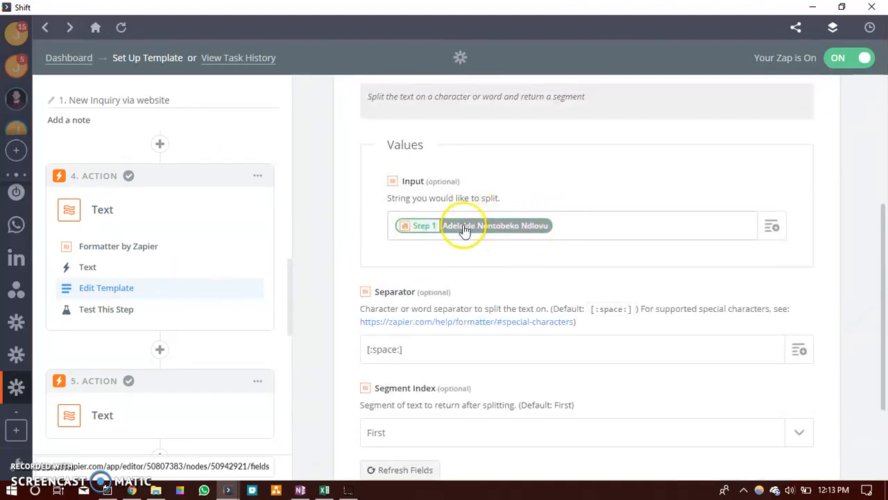
# - Expand the step 5 Text action, open the step 6 Text action's template and review how it splits the groom's name
pyautogui.scroll(-4, 180, 277)
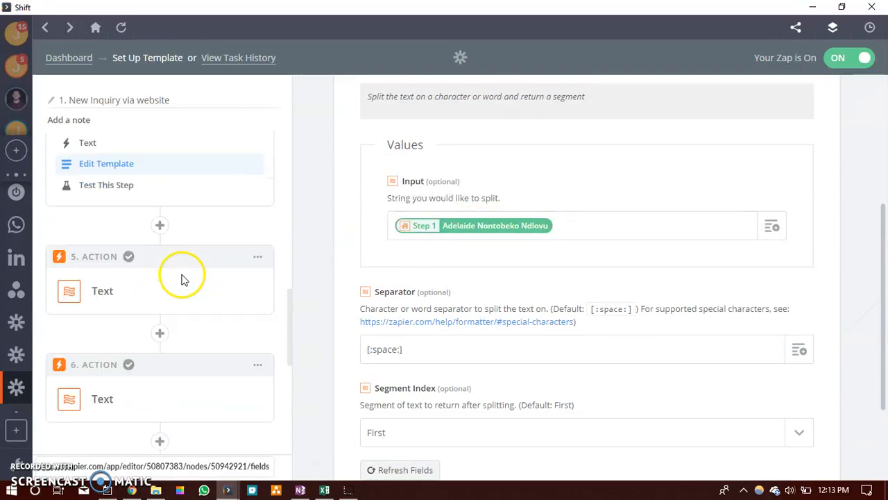
pyautogui.click(104, 154)
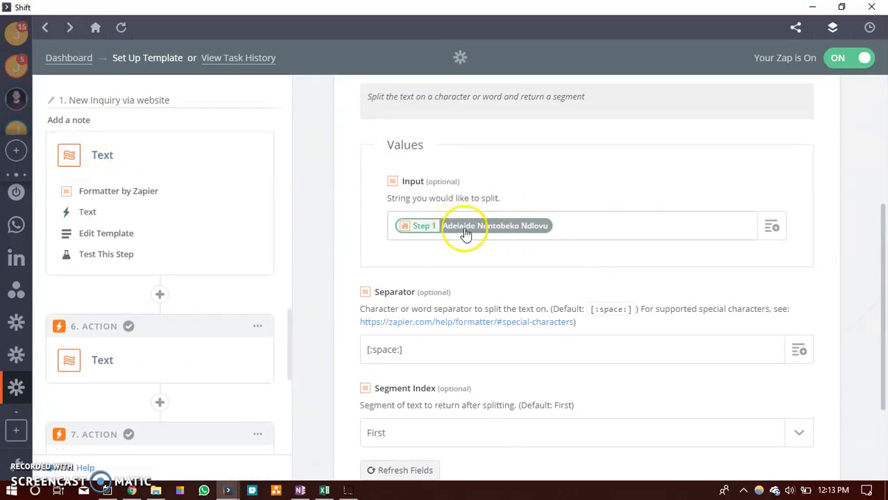
pyautogui.click(104, 357)
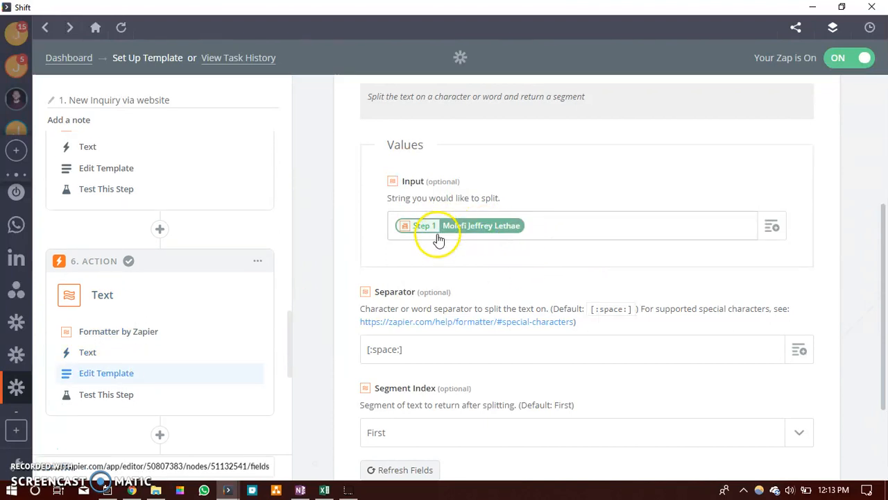
pyautogui.scroll(-1, 145, 295)
pyautogui.scroll(-3, 145, 295)
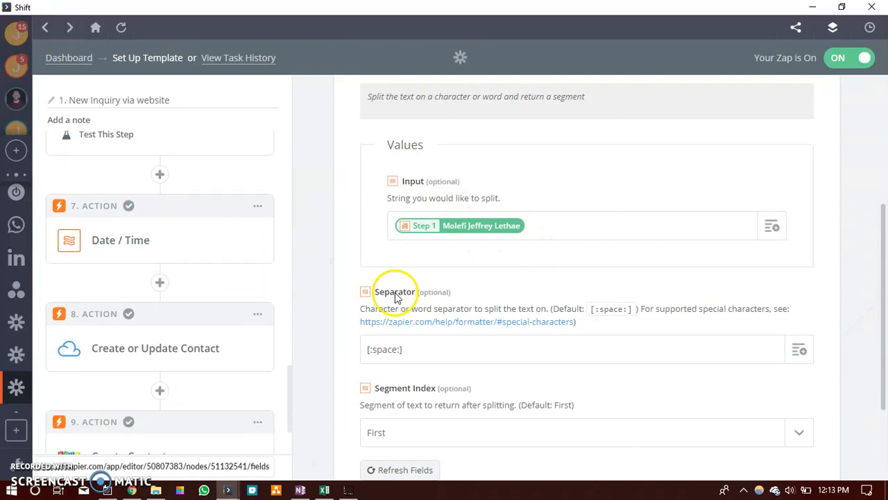
pyautogui.scroll(-1, 391, 291)
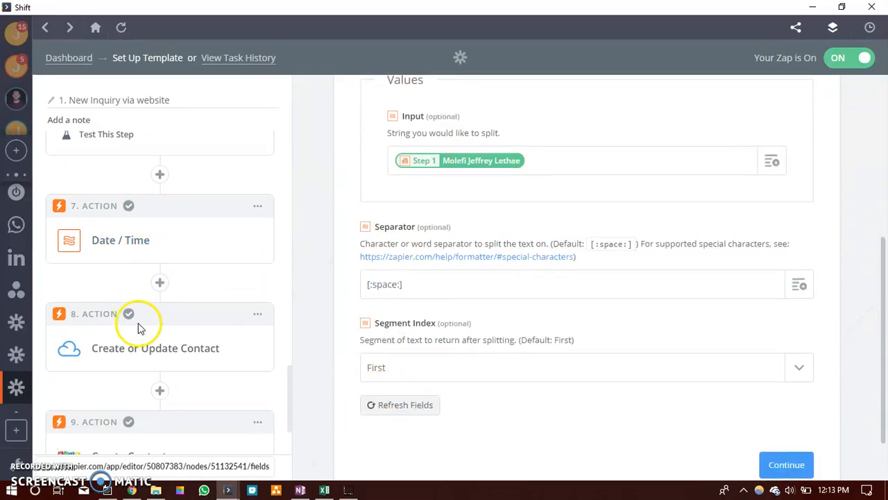
# - Open the template of the step 8 Agile CRM Create or Update Contact action and review its email and name field mappings
pyautogui.scroll(-2, 134, 310)
pyautogui.click(134, 261)
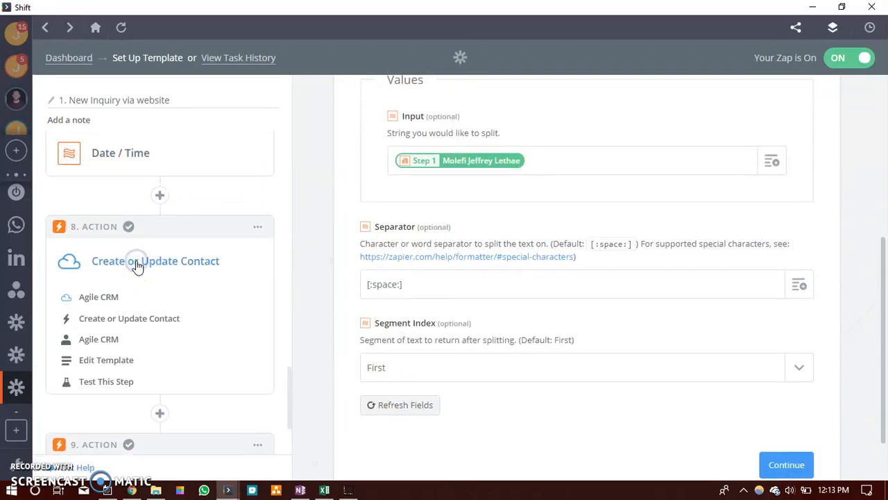
pyautogui.click(101, 364)
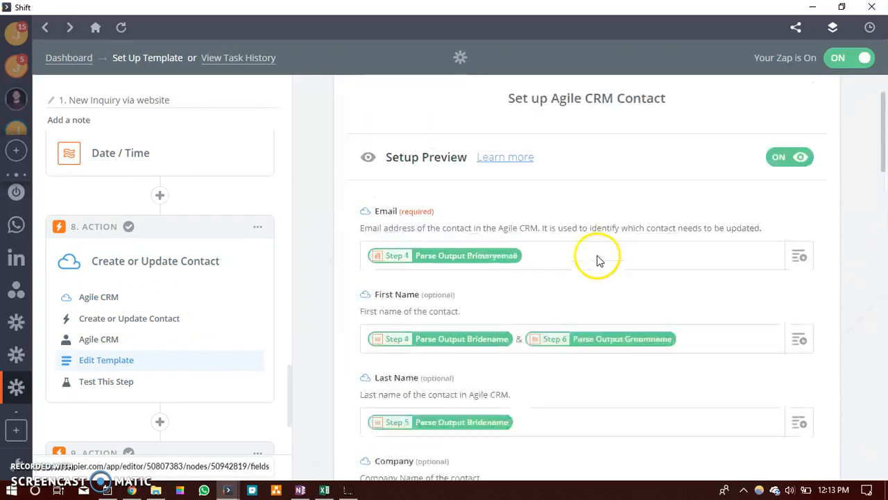
pyautogui.scroll(-1, 596, 261)
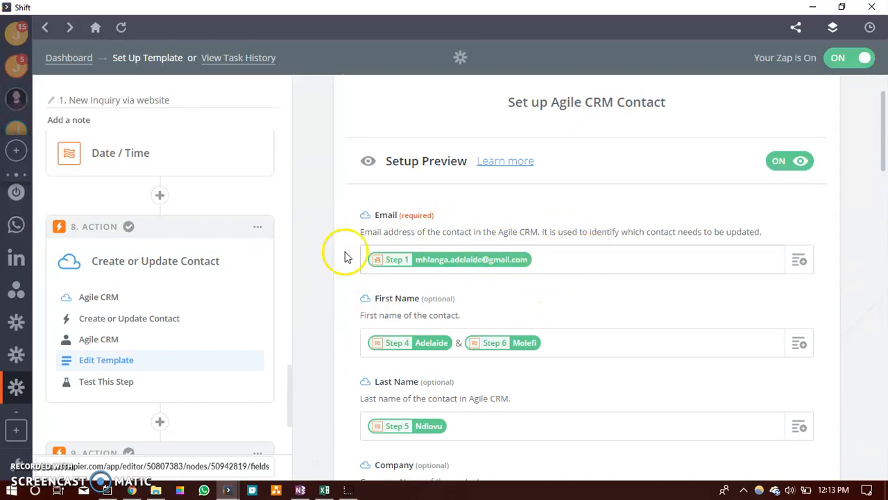
pyautogui.scroll(-1, 559, 247)
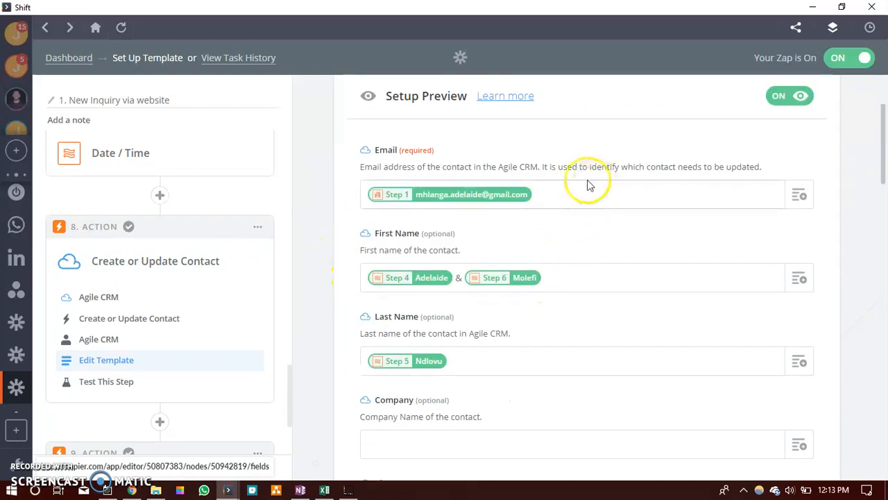
# - Return to the New Email trigger's test samples, expand Email B and look through its template and parsed output fields
pyautogui.scroll(10, 223, 242)
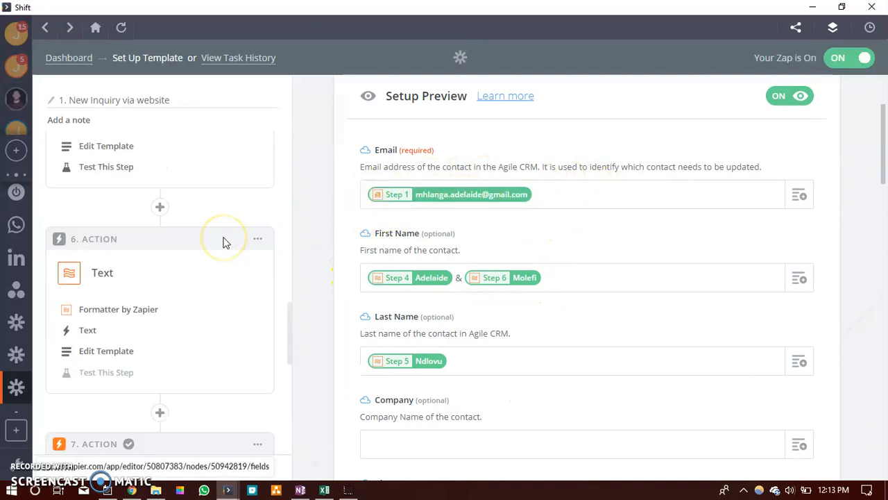
pyautogui.scroll(8, 220, 243)
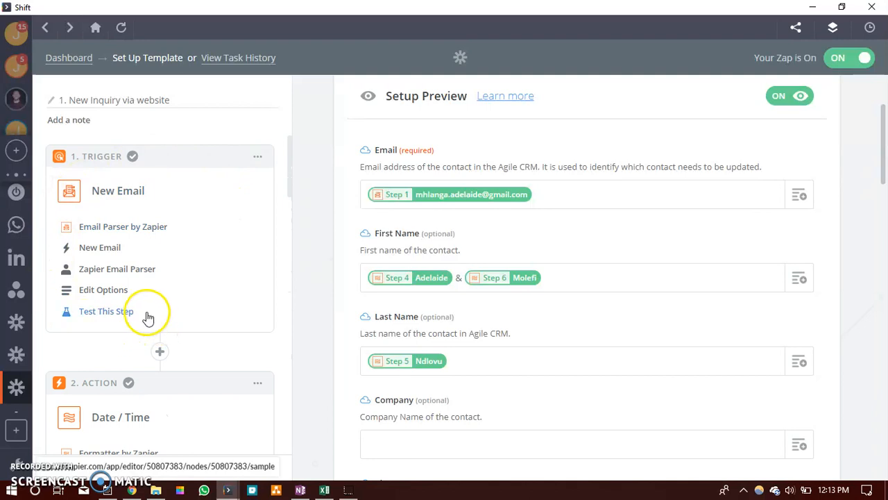
pyautogui.click(103, 313)
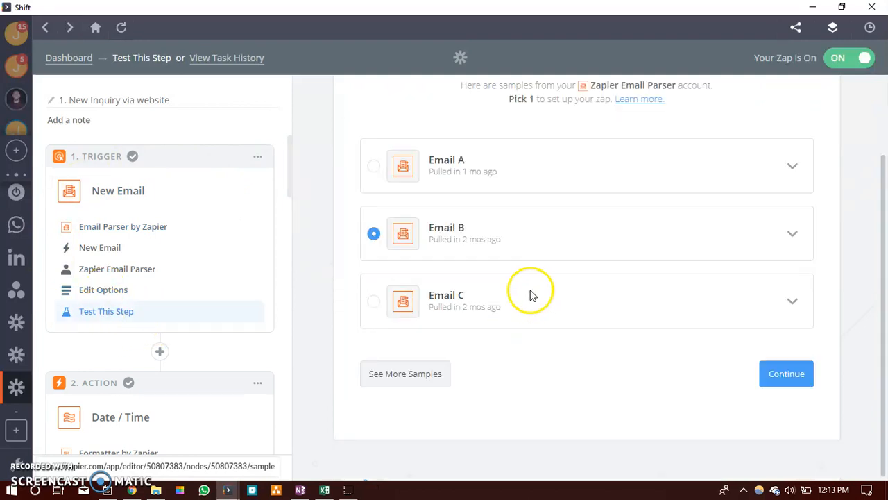
pyautogui.click(796, 236)
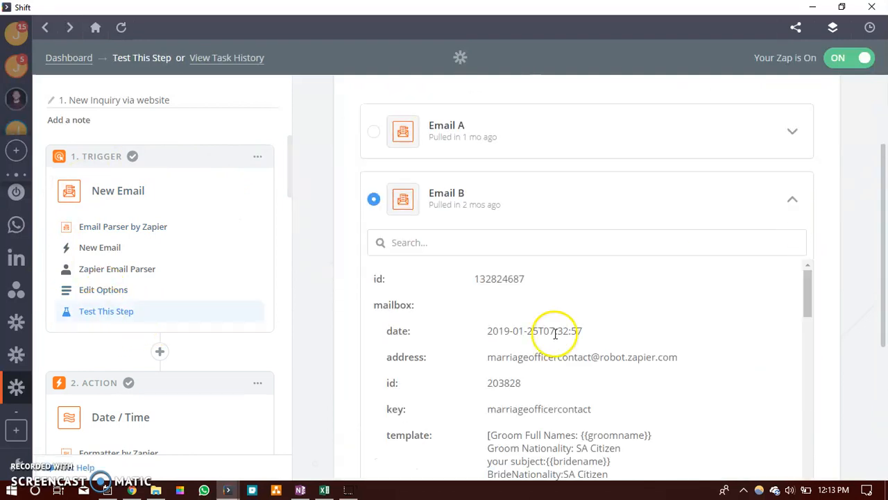
pyautogui.scroll(-2, 555, 334)
pyautogui.scroll(-2, 545, 336)
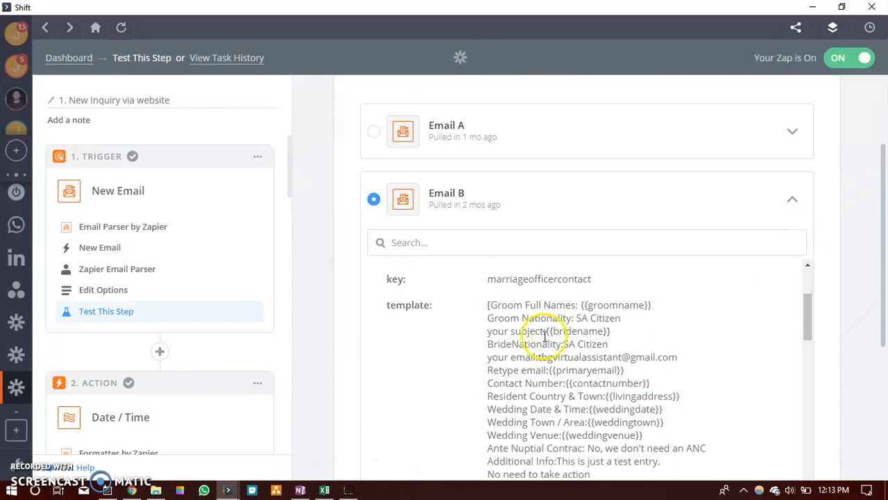
pyautogui.scroll(-8, 628, 329)
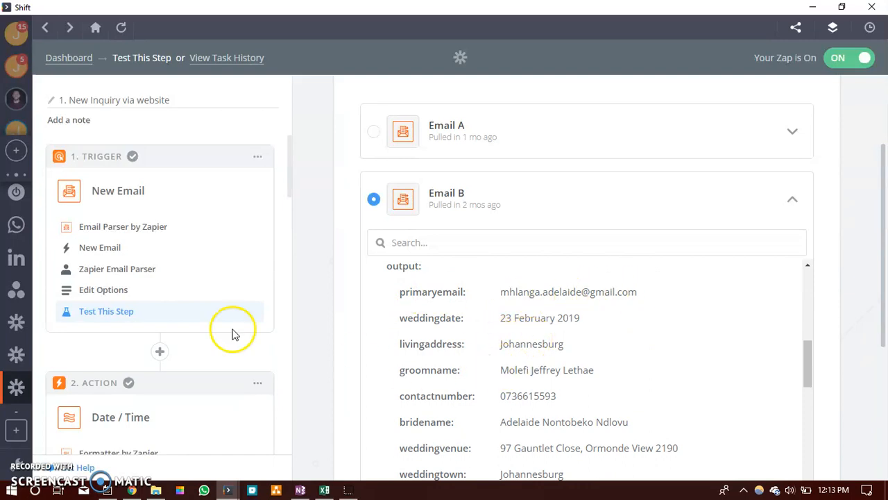
# - Reopen the template of the step 8 Create or Update Contact action and check the sample email, first name and last name values
pyautogui.scroll(-10, 120, 324)
pyautogui.scroll(-10, 122, 326)
pyautogui.click(121, 324)
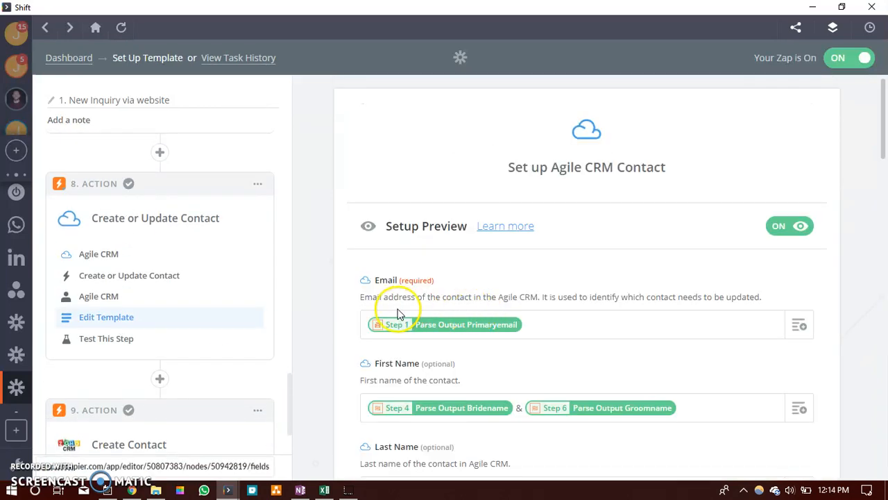
pyautogui.scroll(-2, 694, 238)
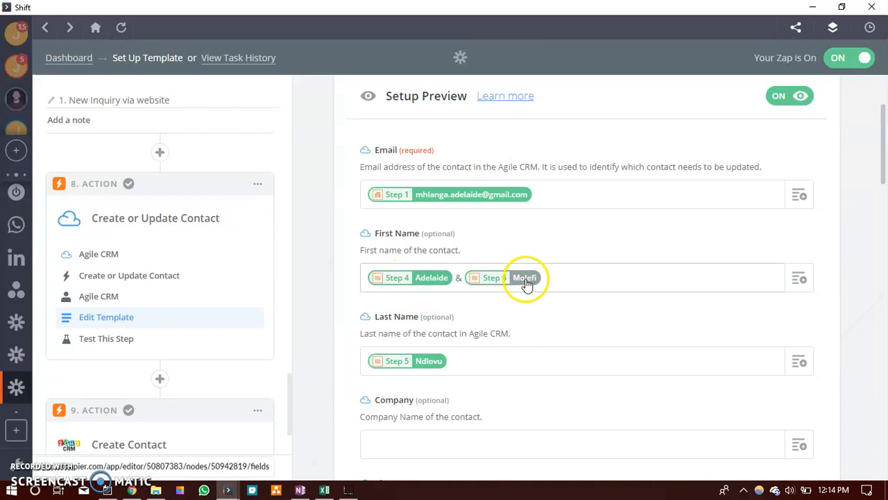
pyautogui.scroll(-1, 526, 281)
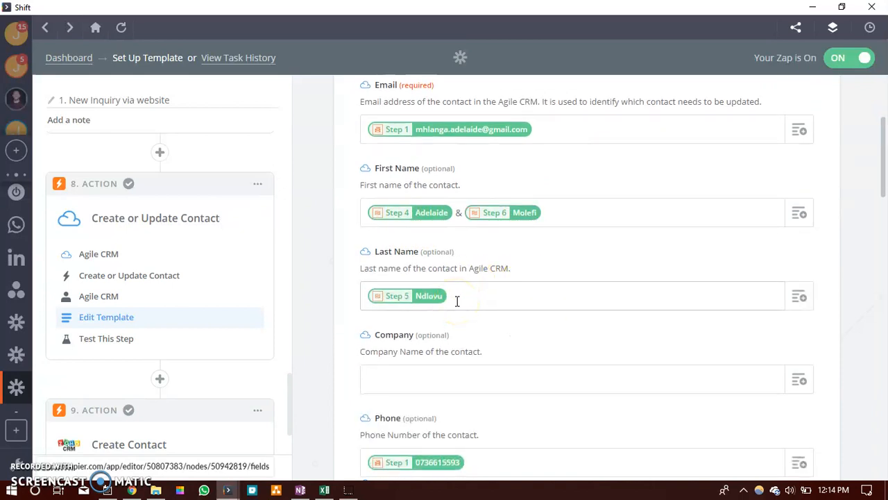
# - Review the Agile CRM contact's phone, tags, address, city and Create New Contact settings in the template
pyautogui.scroll(-4, 458, 301)
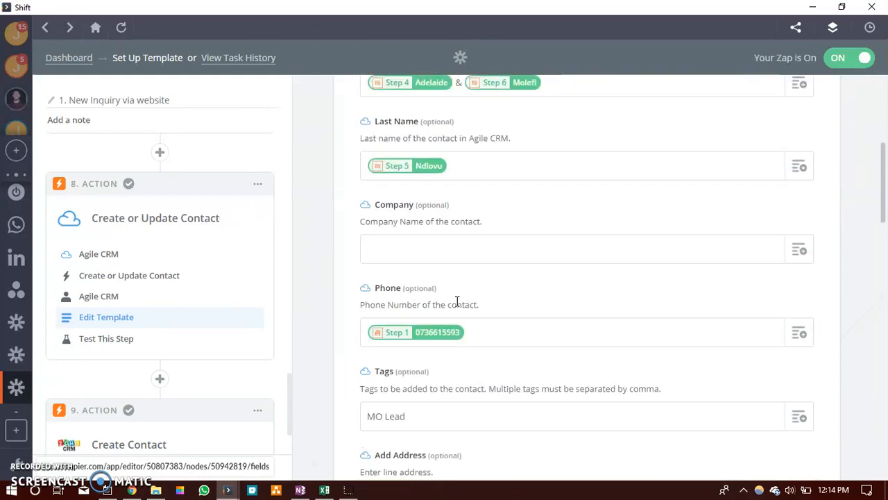
pyautogui.scroll(-1, 459, 243)
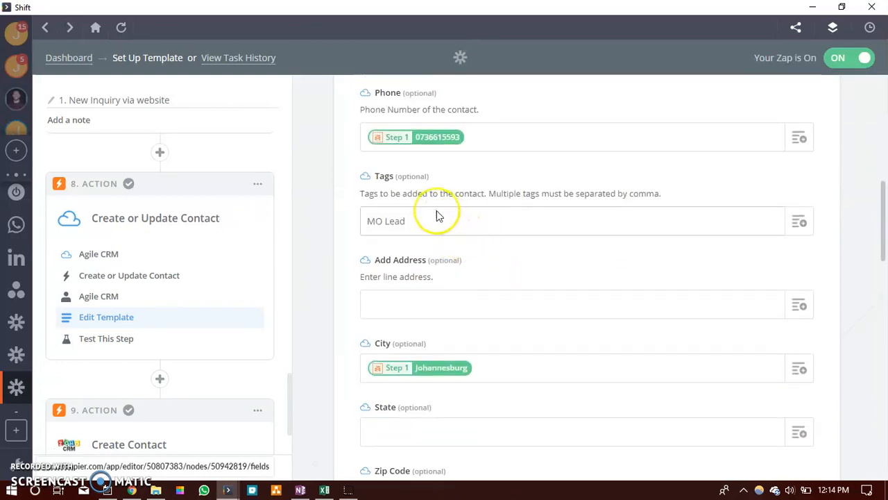
pyautogui.scroll(-1, 508, 260)
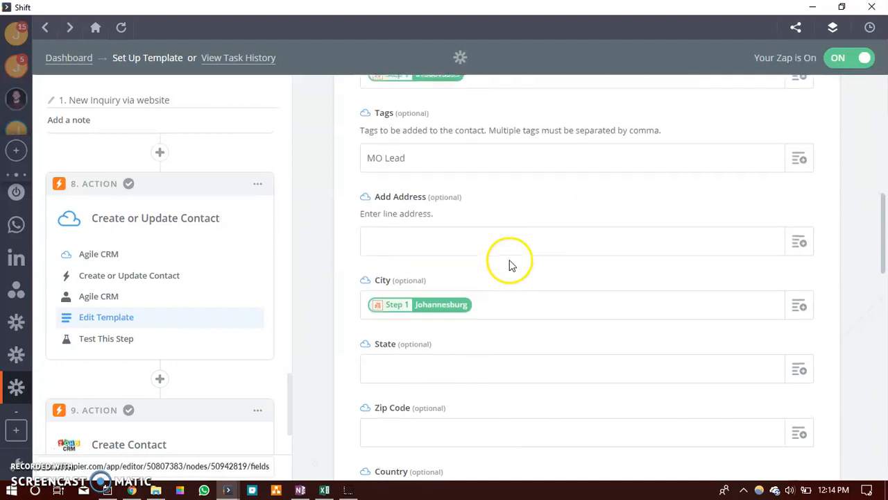
pyautogui.scroll(-2, 504, 264)
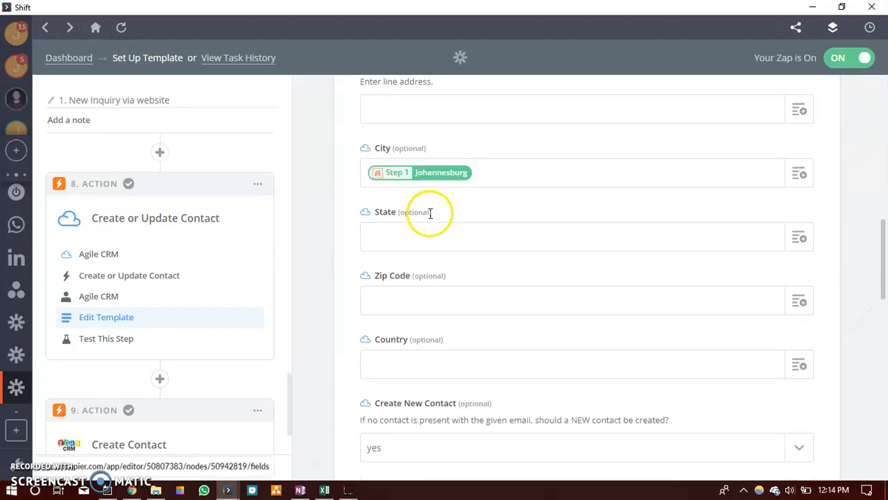
pyautogui.scroll(-3, 397, 205)
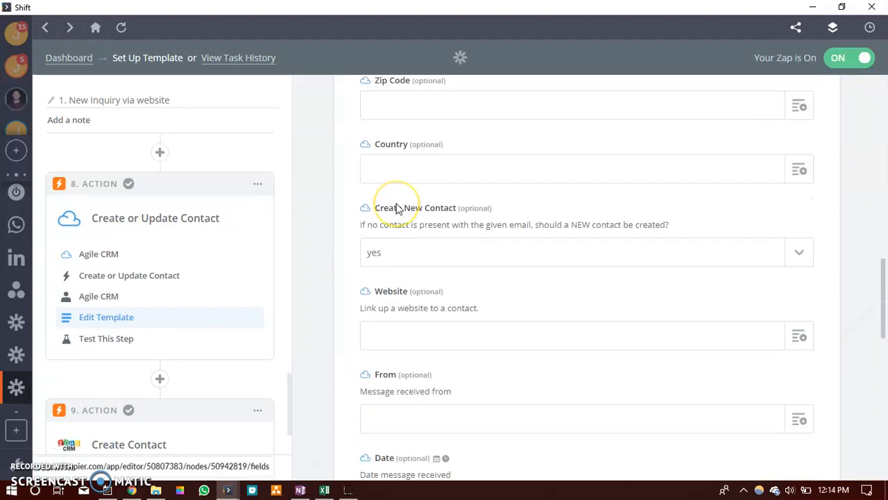
# - Check the Wedding Date mapping at the end of the Agile CRM template and continue past the template setup
pyautogui.scroll(-5, 397, 208)
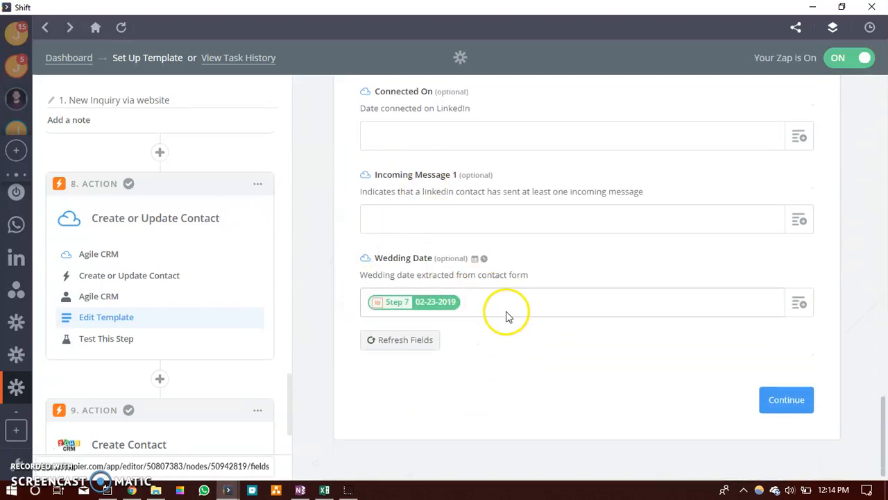
pyautogui.scroll(-1, 153, 302)
pyautogui.scroll(4, 151, 301)
pyautogui.click(797, 411)
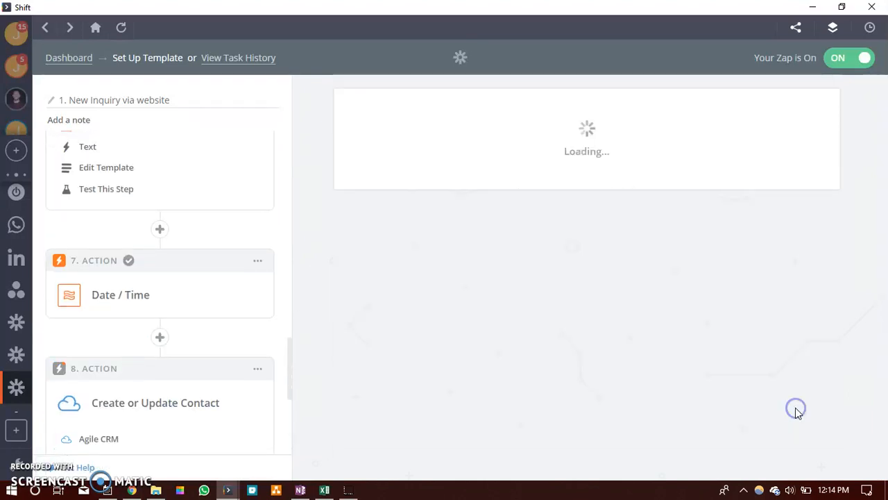